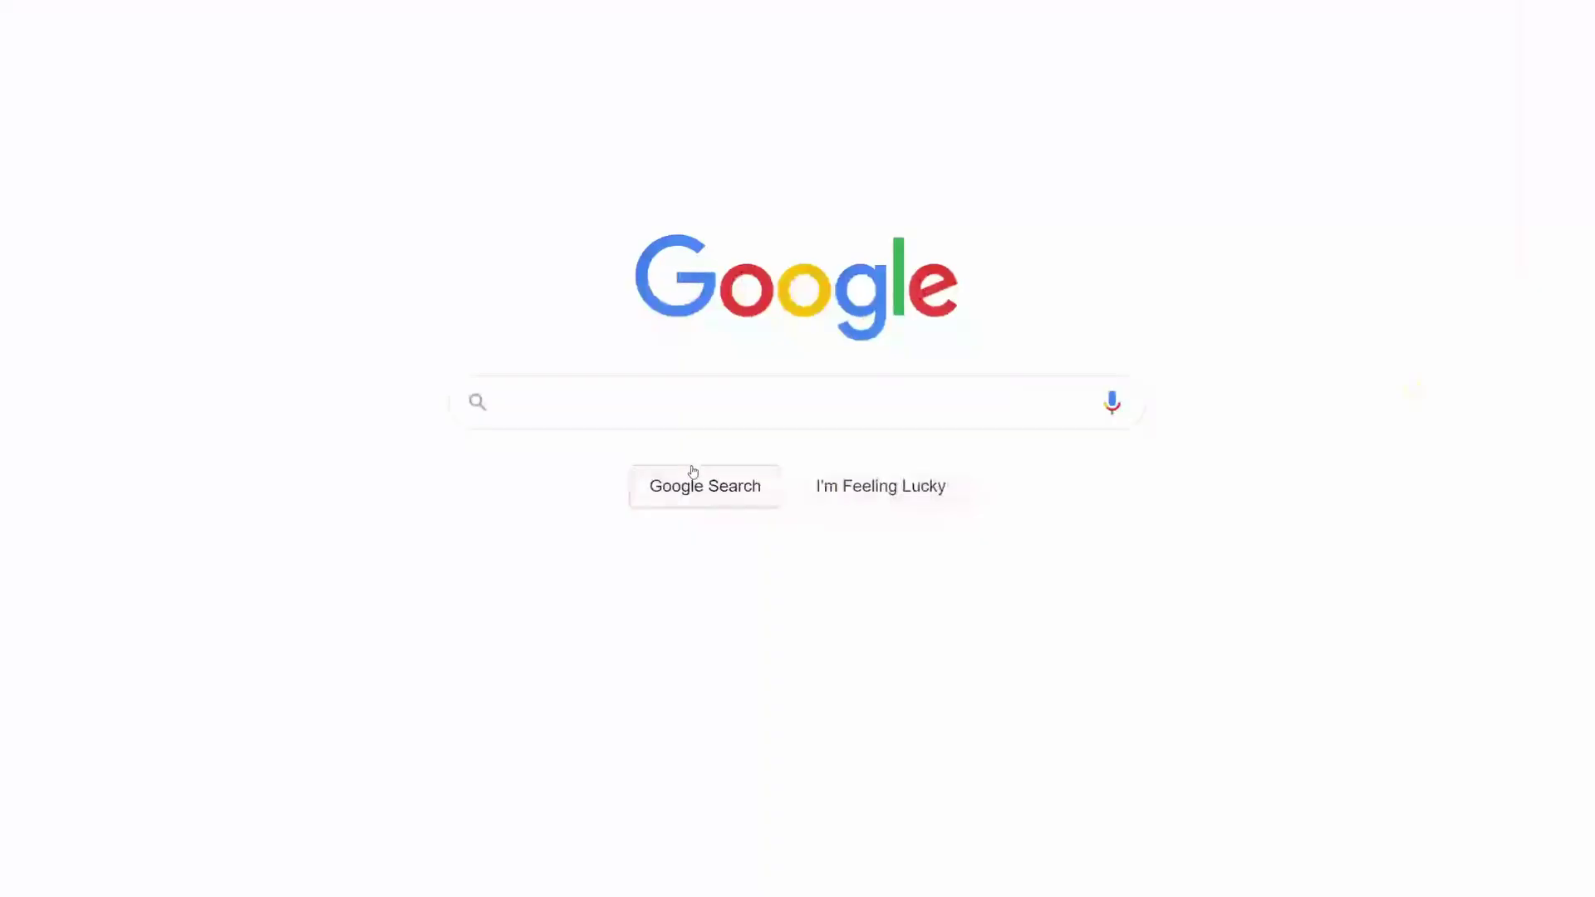
Search Google for "time to recover after being distracted"
click(759, 402)
text(time to )
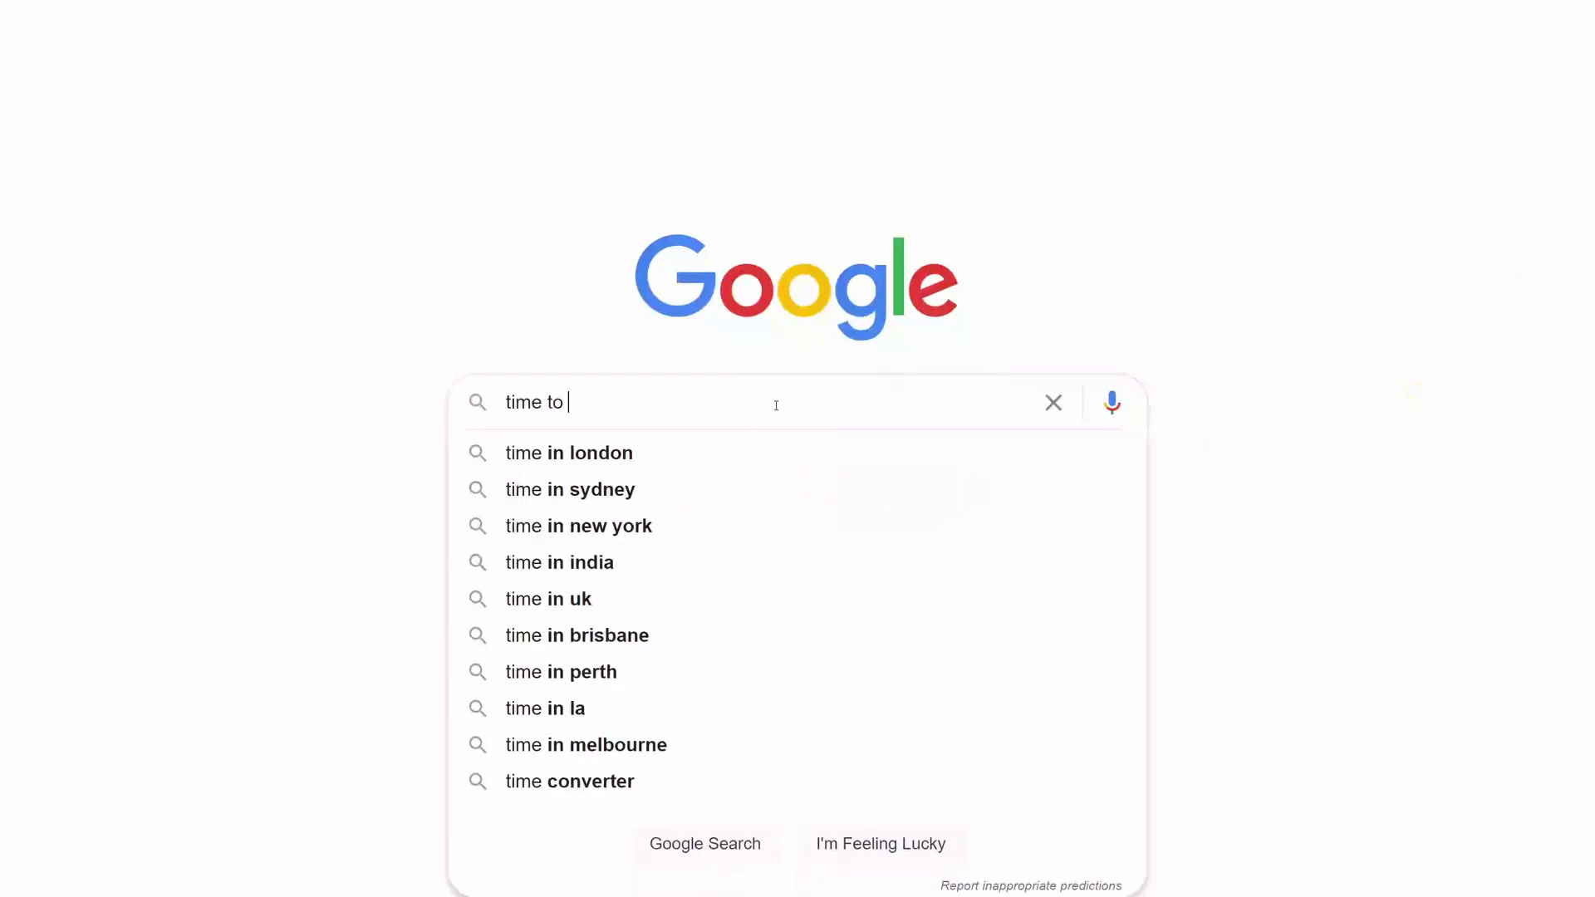
text(recover after b)
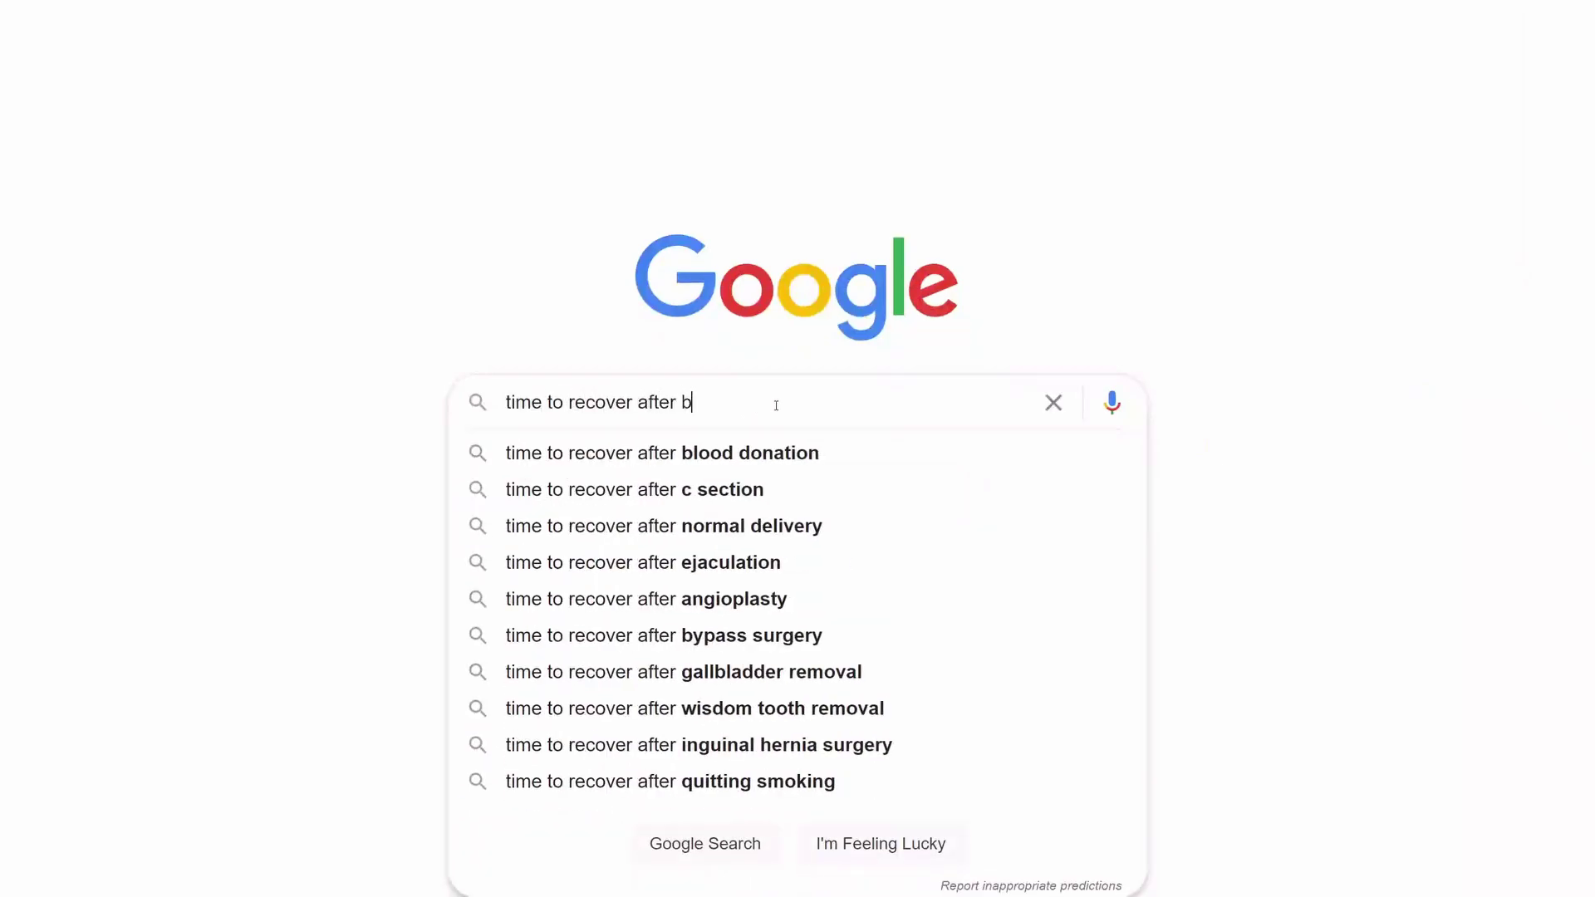
text(eing distracted)
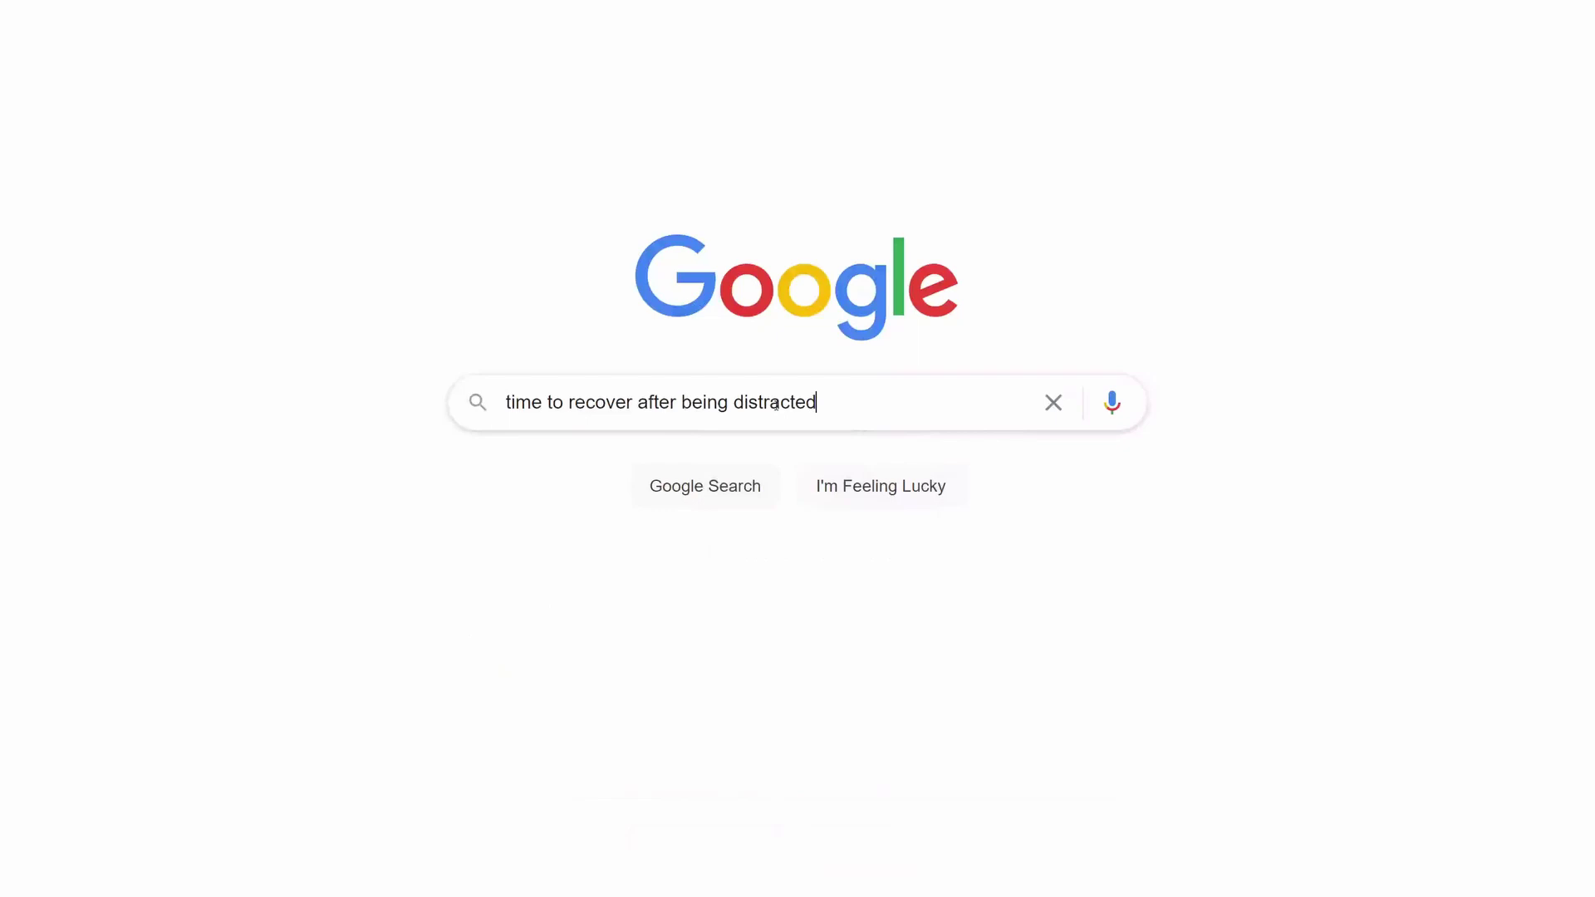
key(Return)
drag(44, 149, 588, 157)
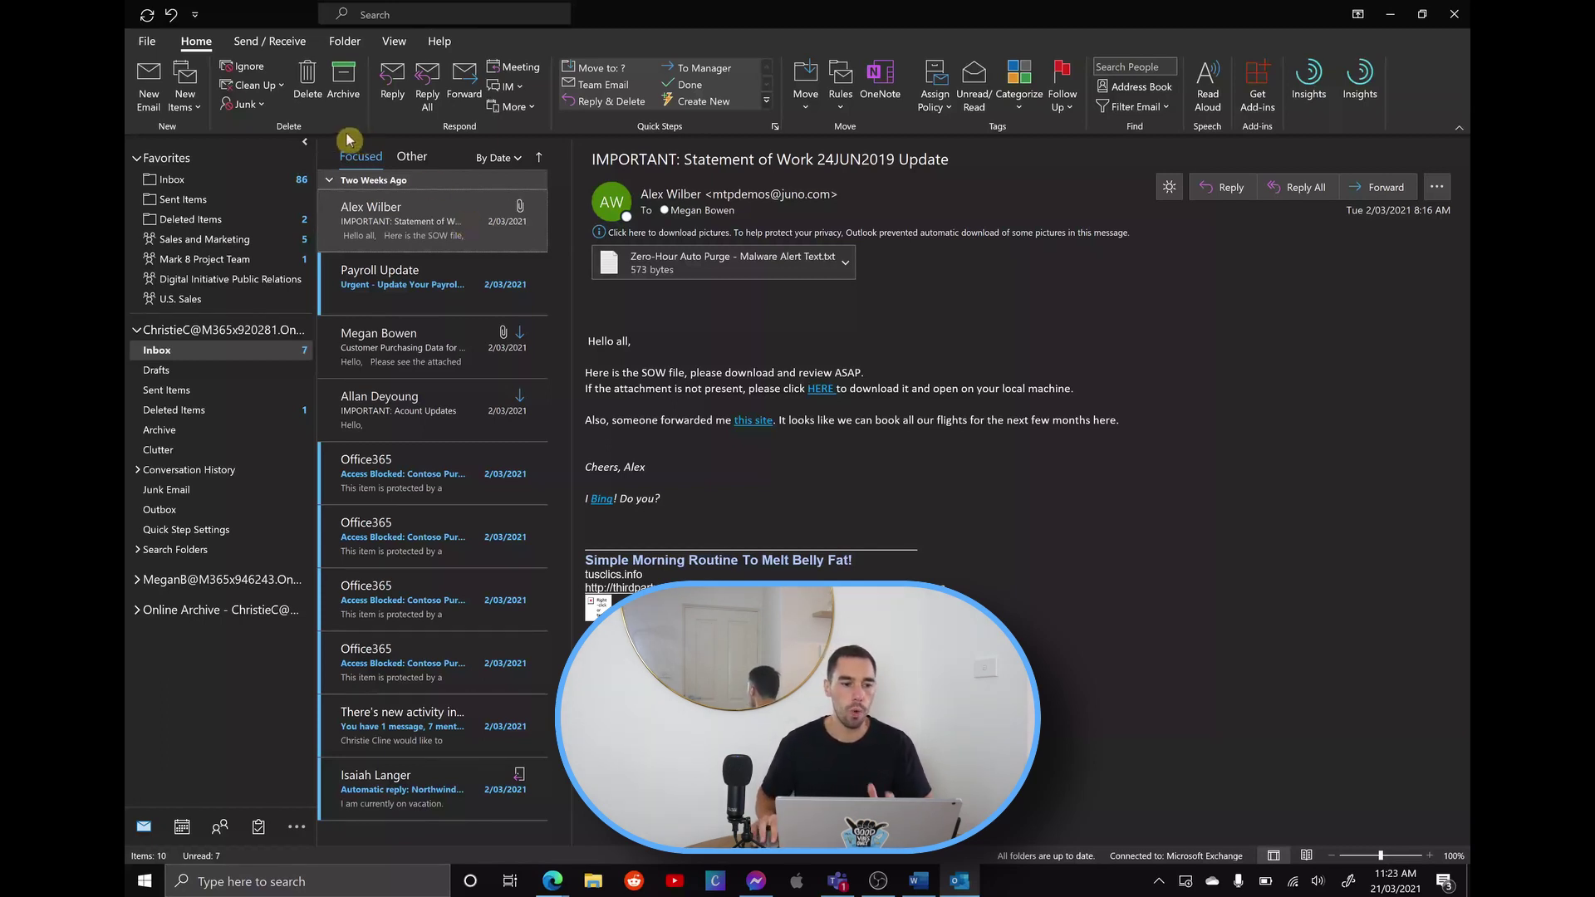
click(148, 42)
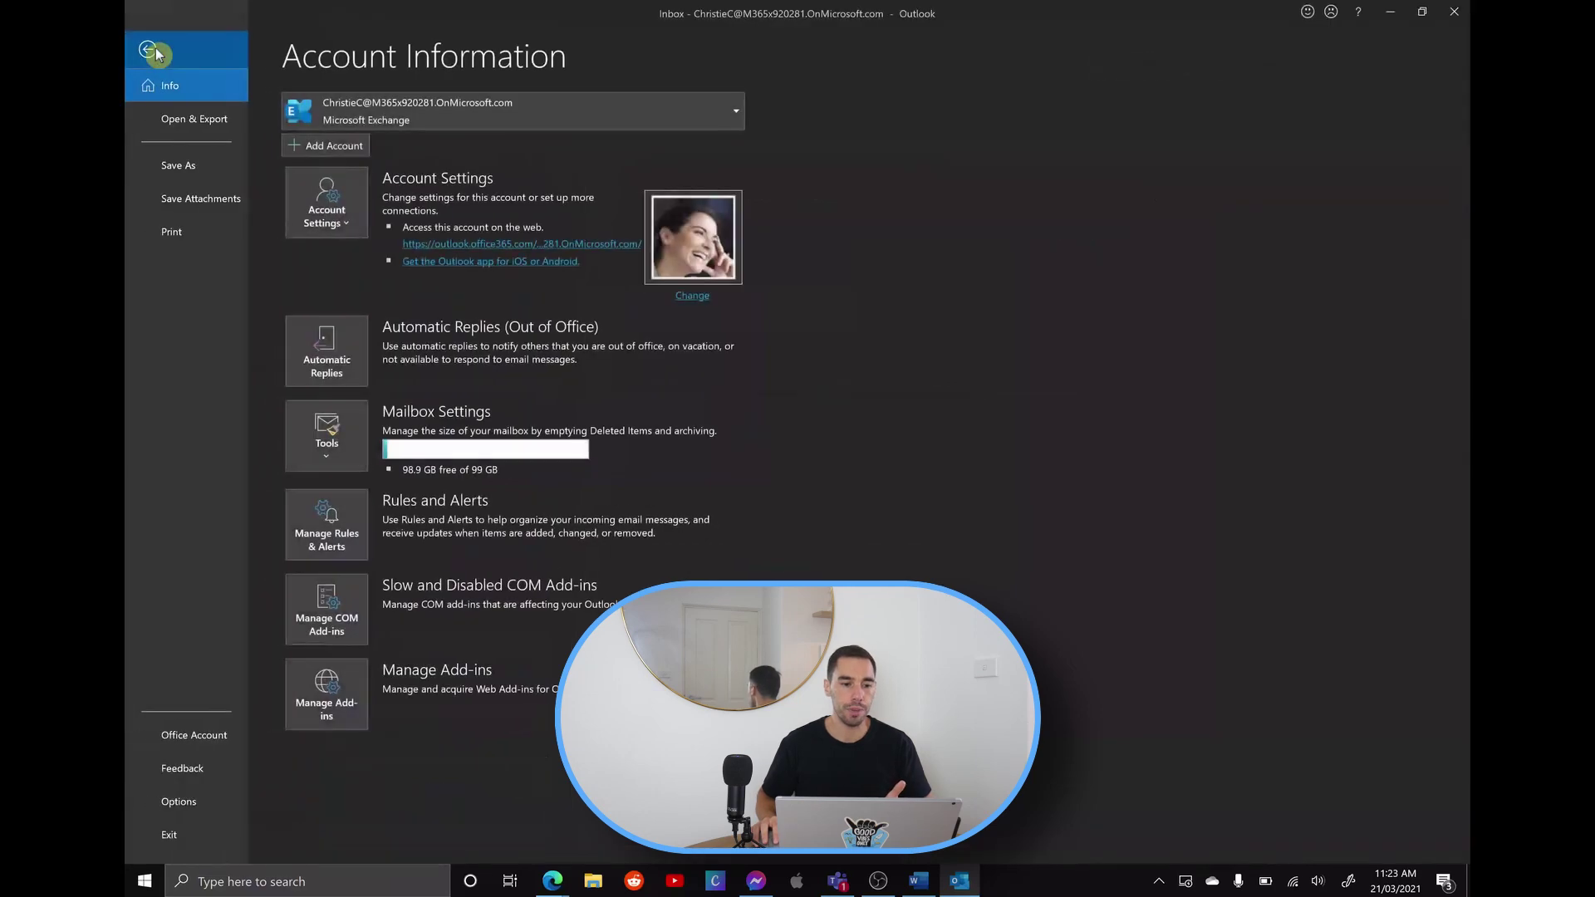
click(200, 806)
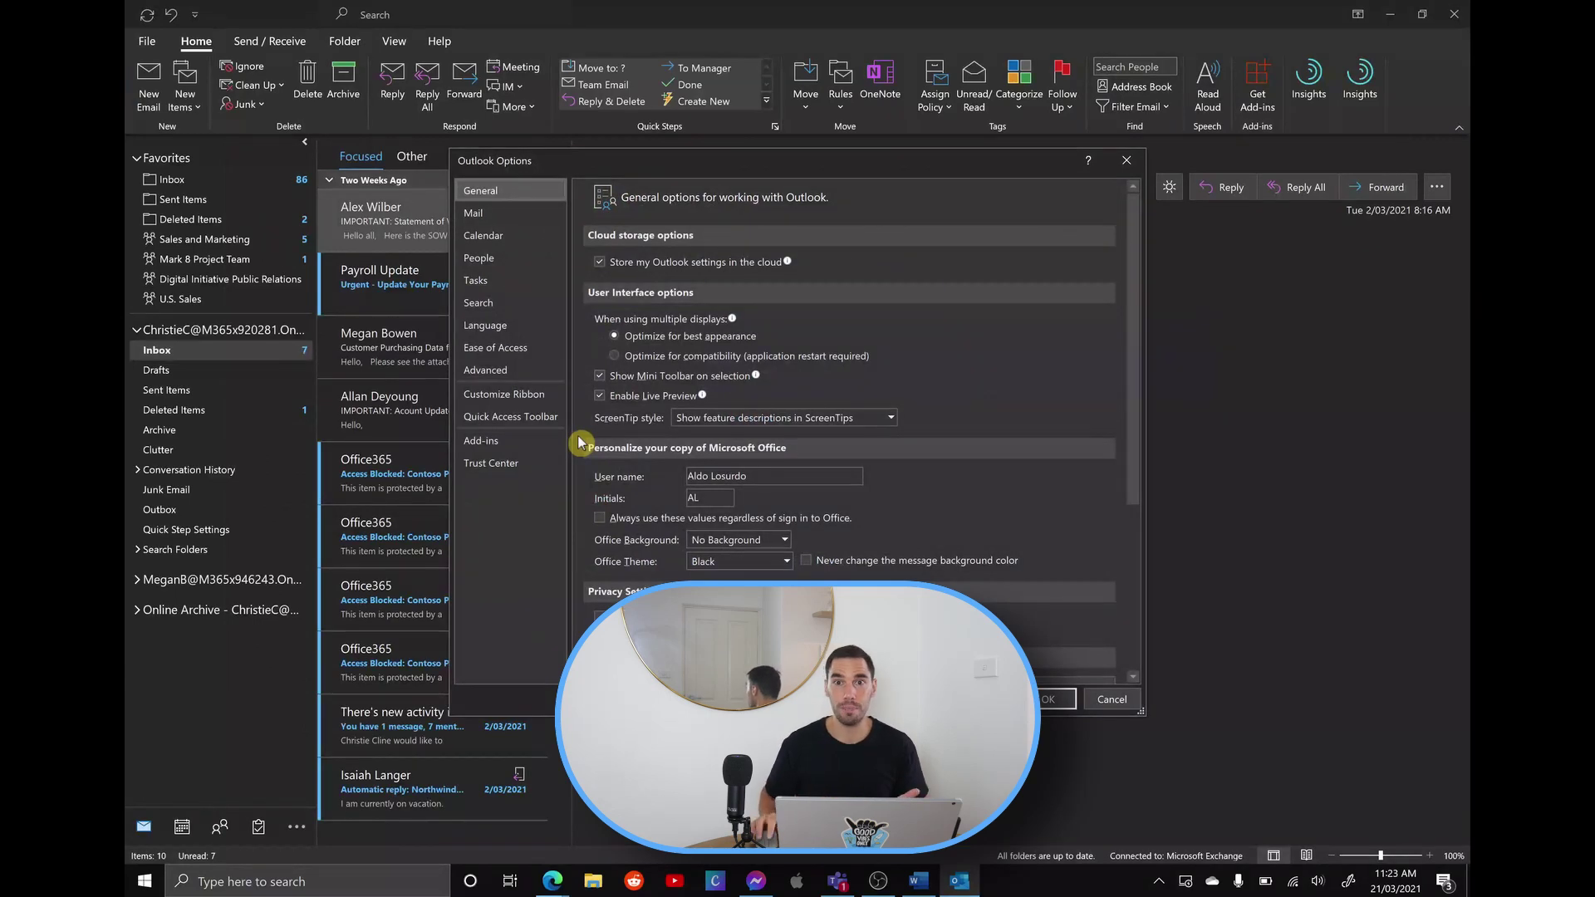
click(503, 215)
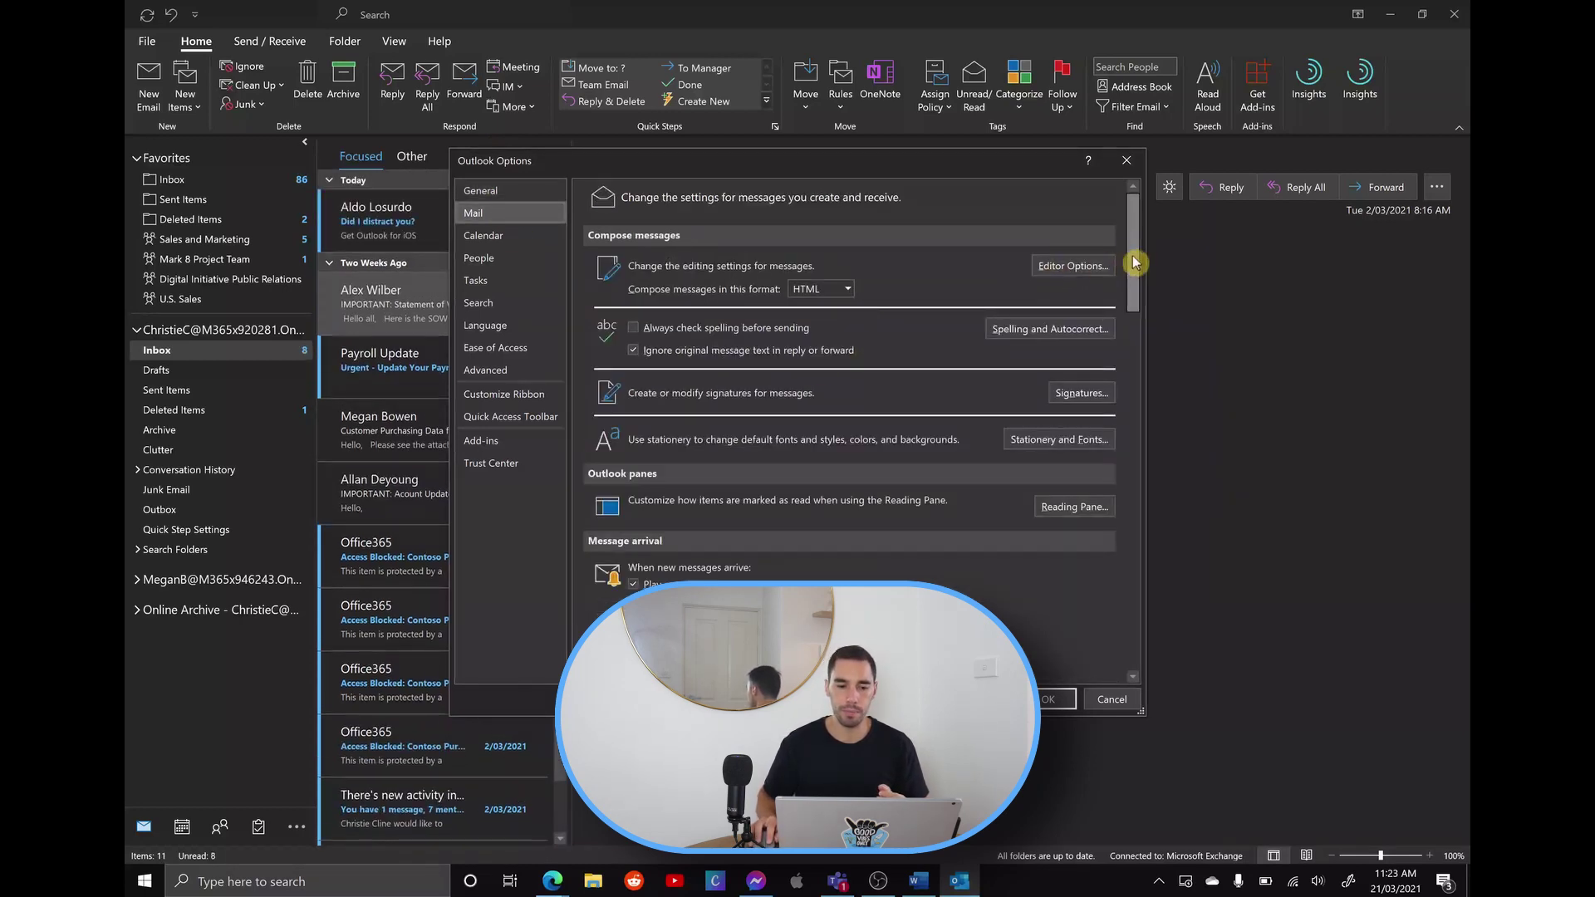
drag(1135, 262, 1136, 281)
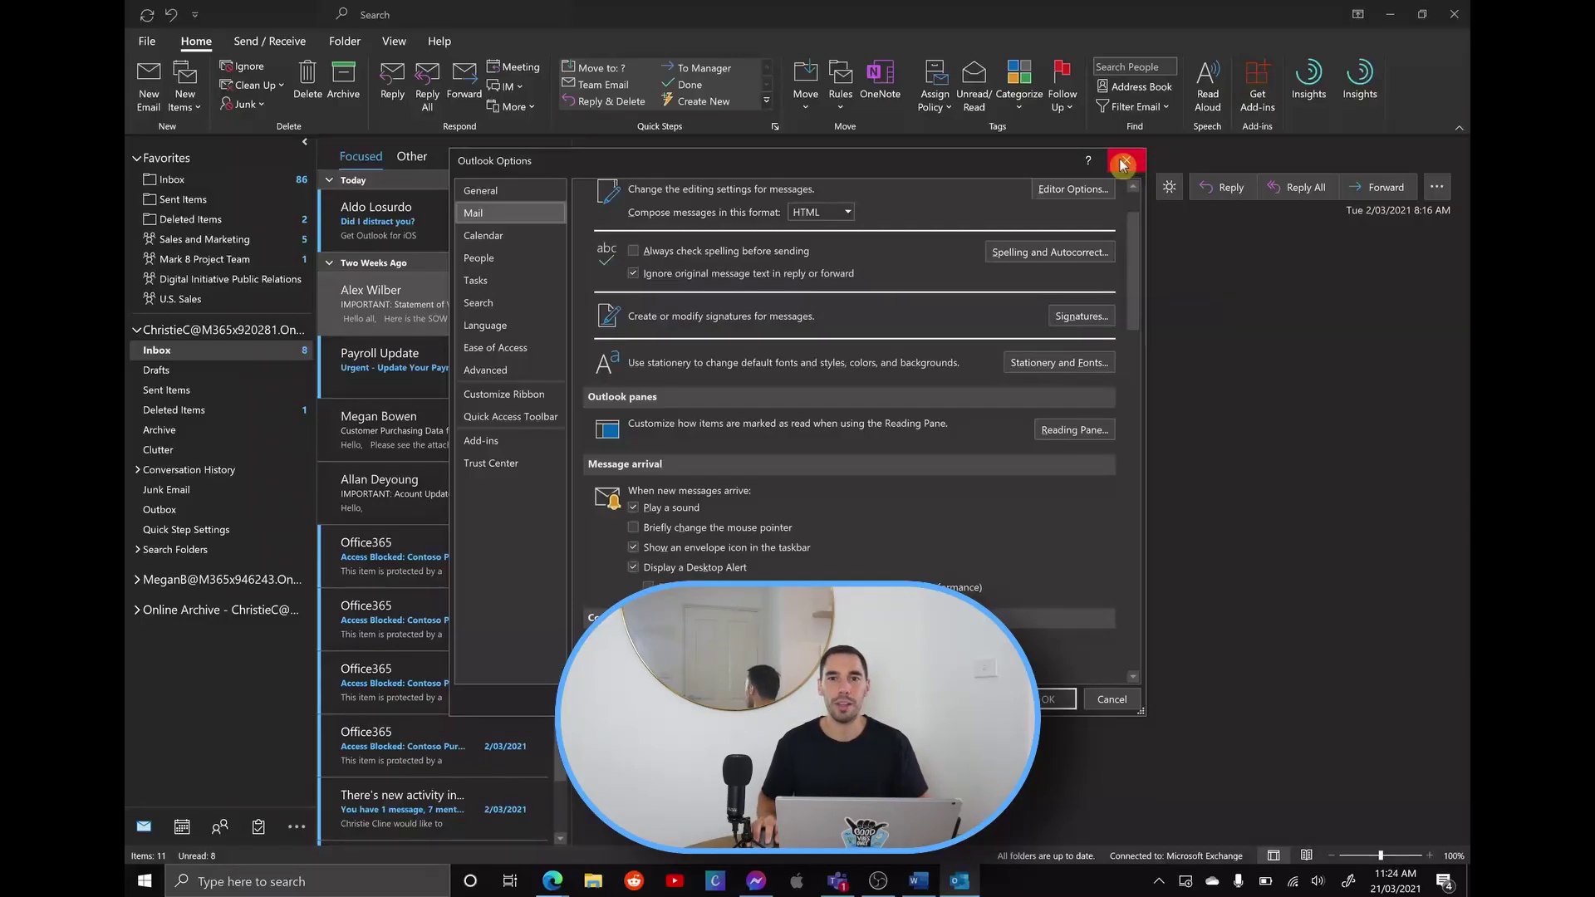
click(1121, 164)
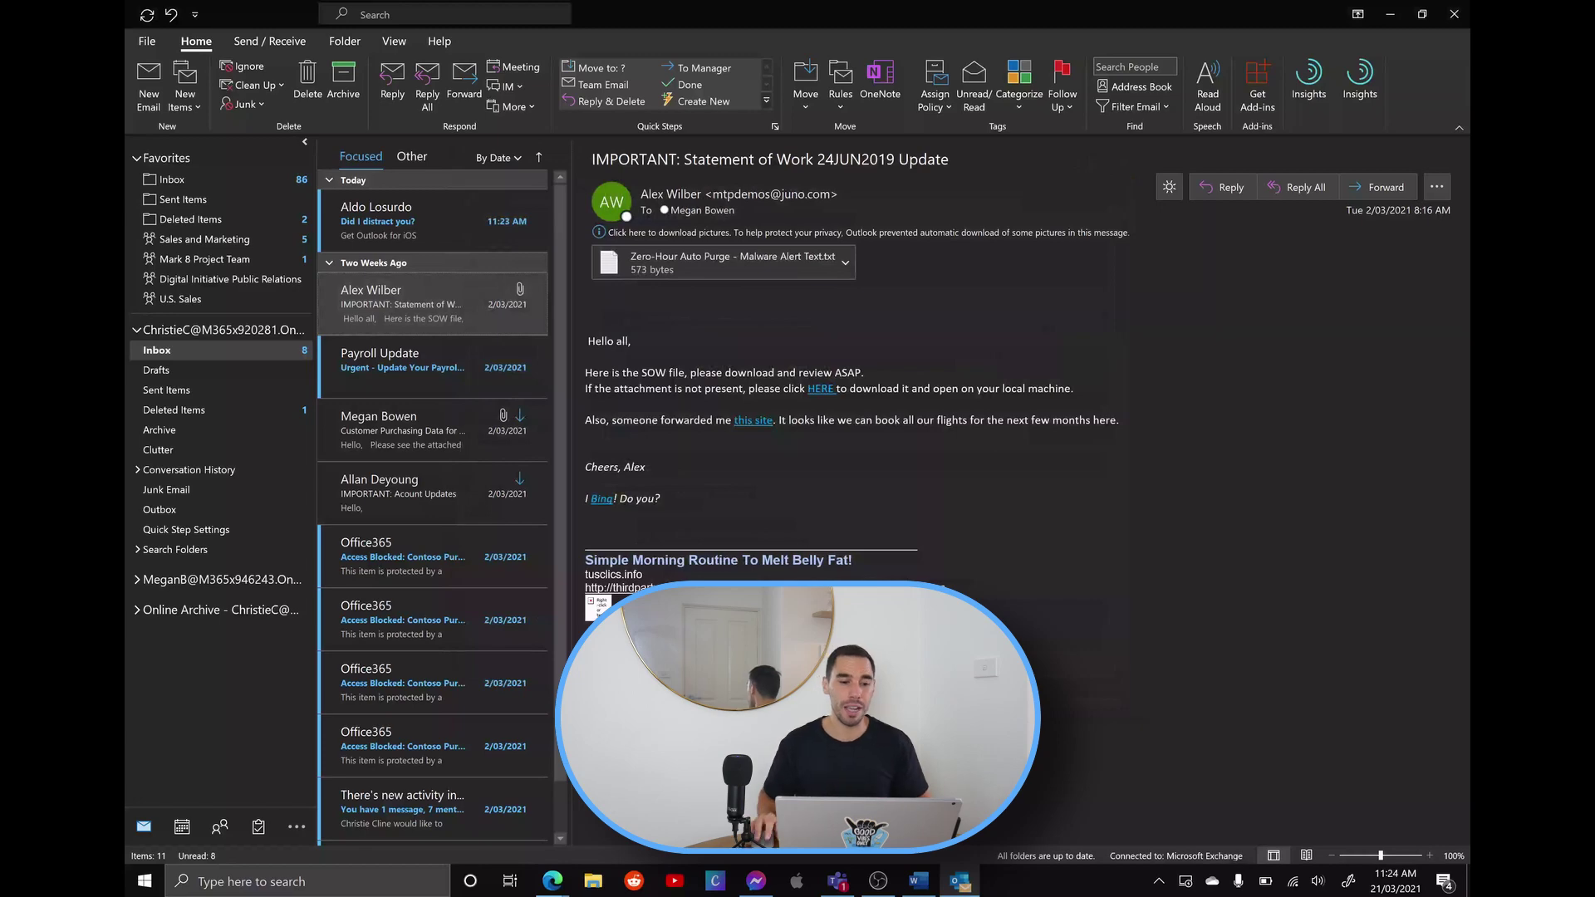
Turn off the sound, taskbar envelope icon and desktop alert for newly arriving messages in the mail options and save the changes
click(148, 42)
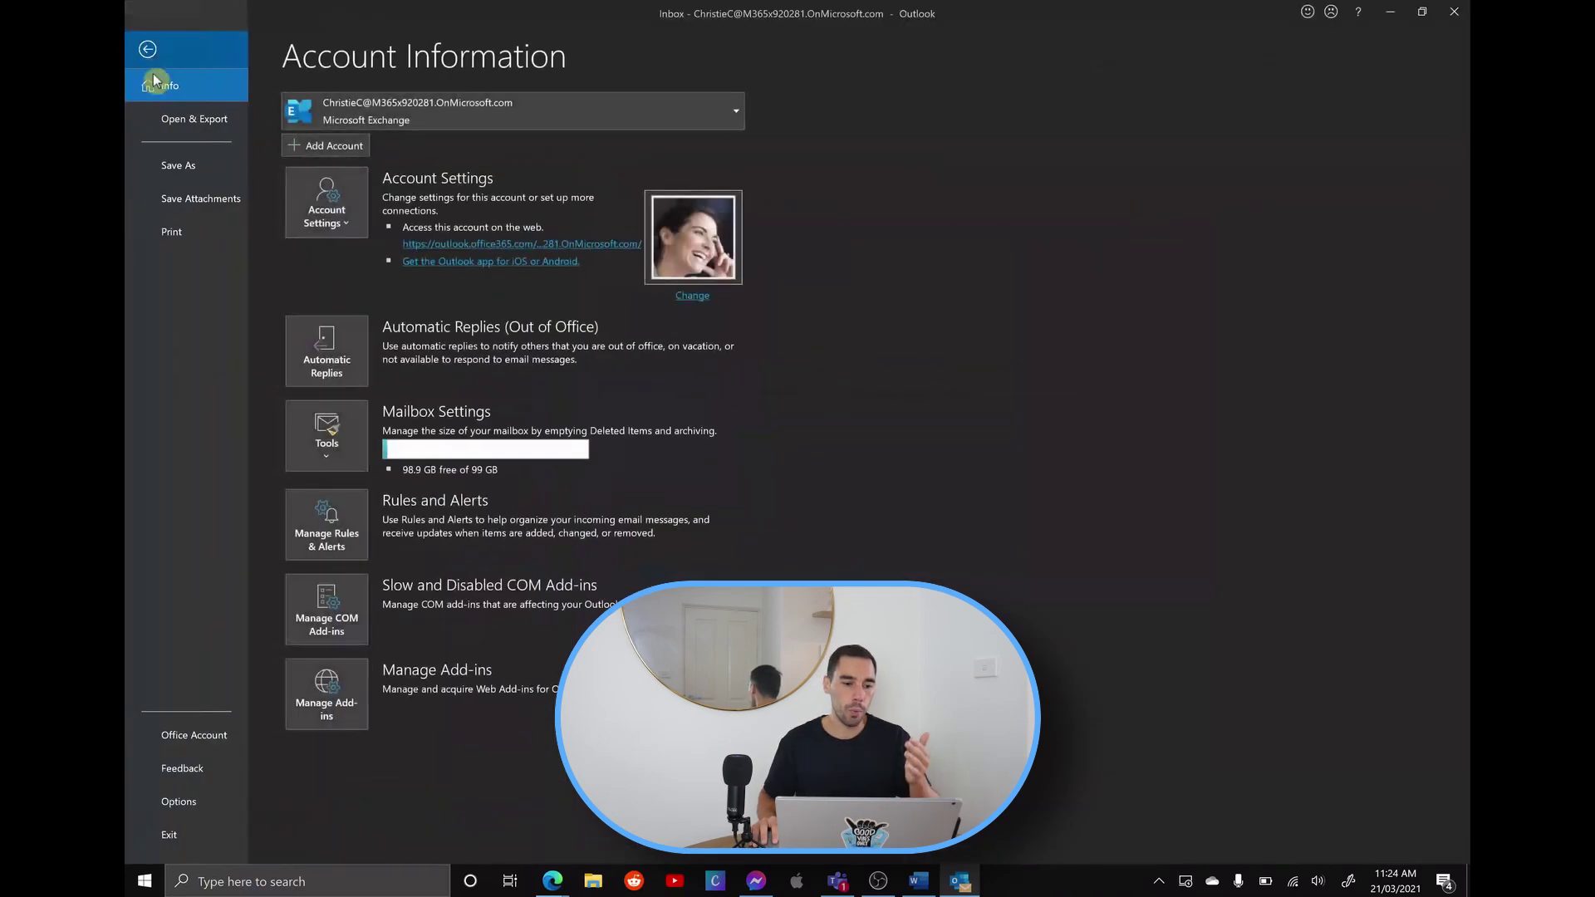
click(206, 801)
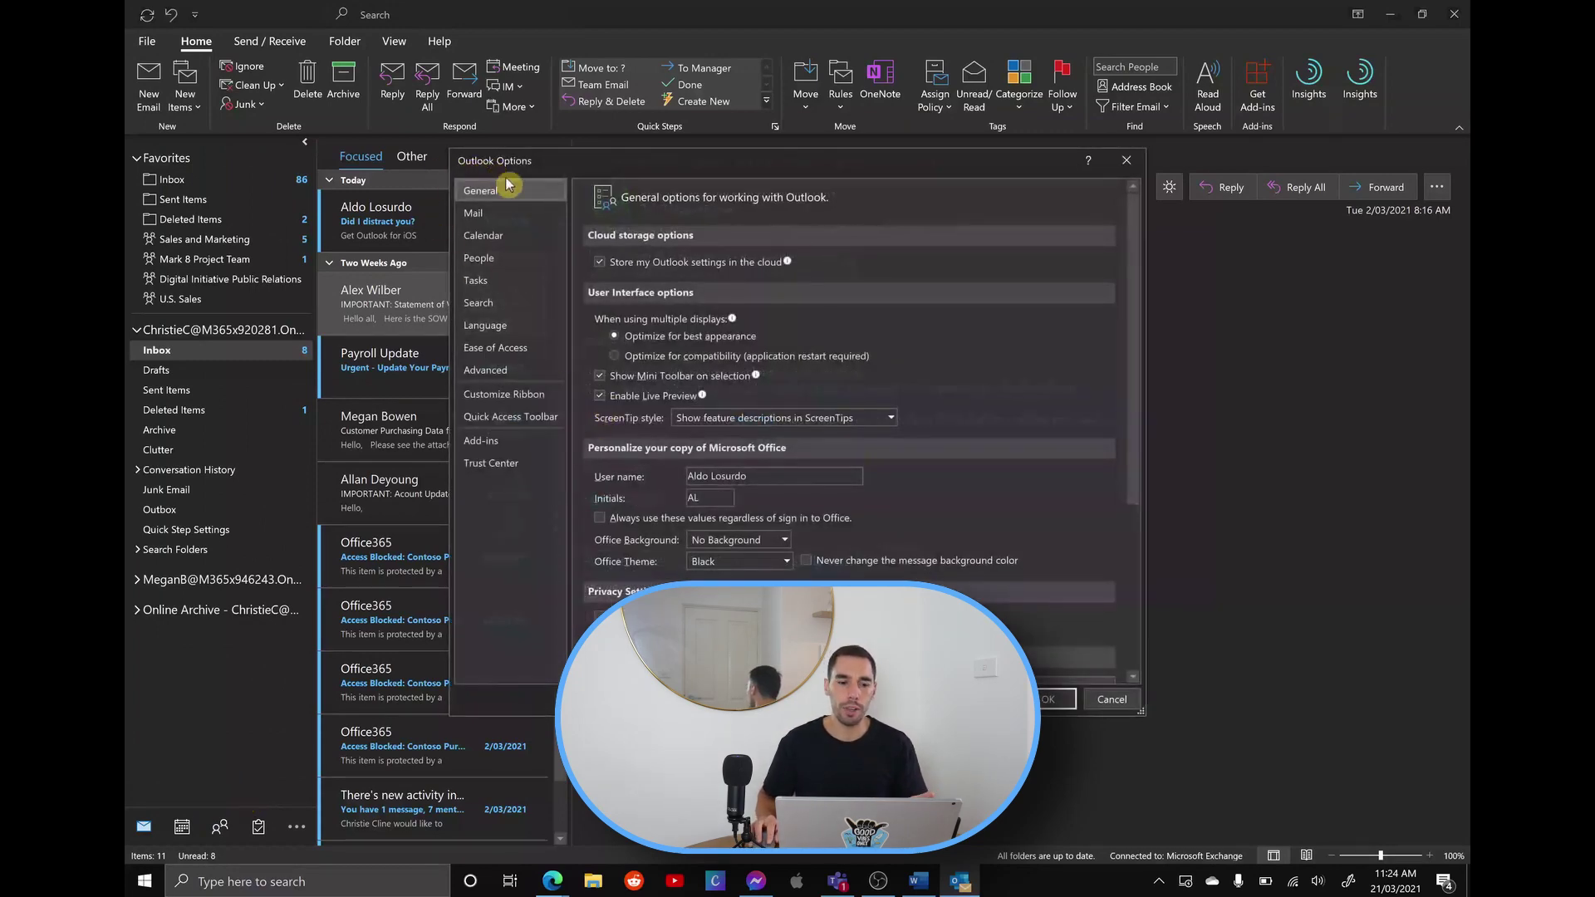
click(492, 217)
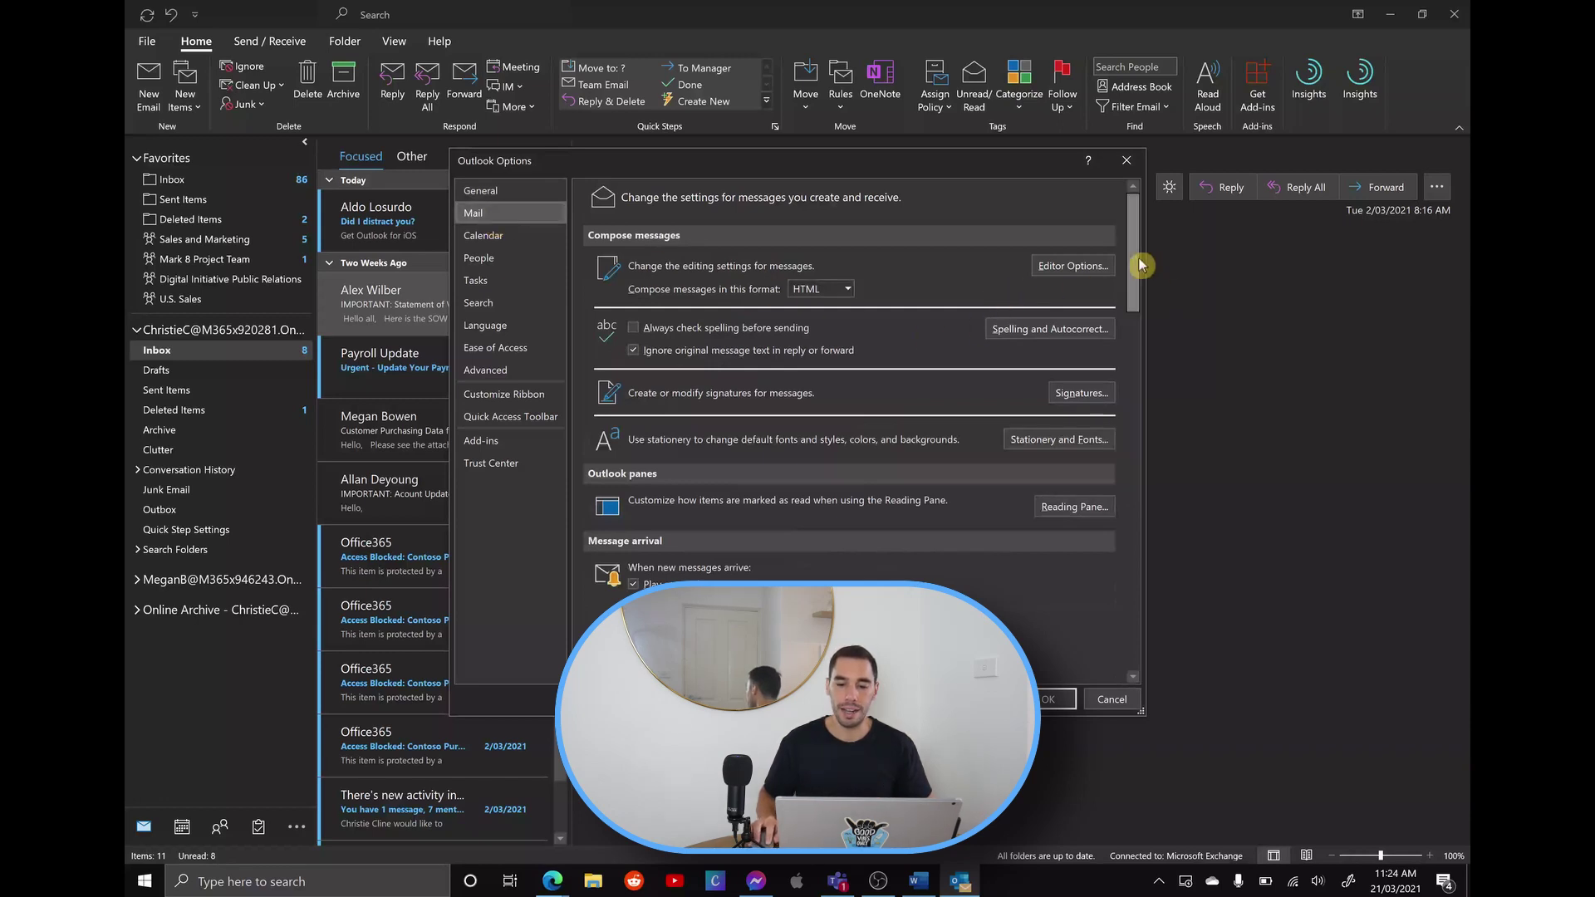
drag(1133, 260, 1133, 320)
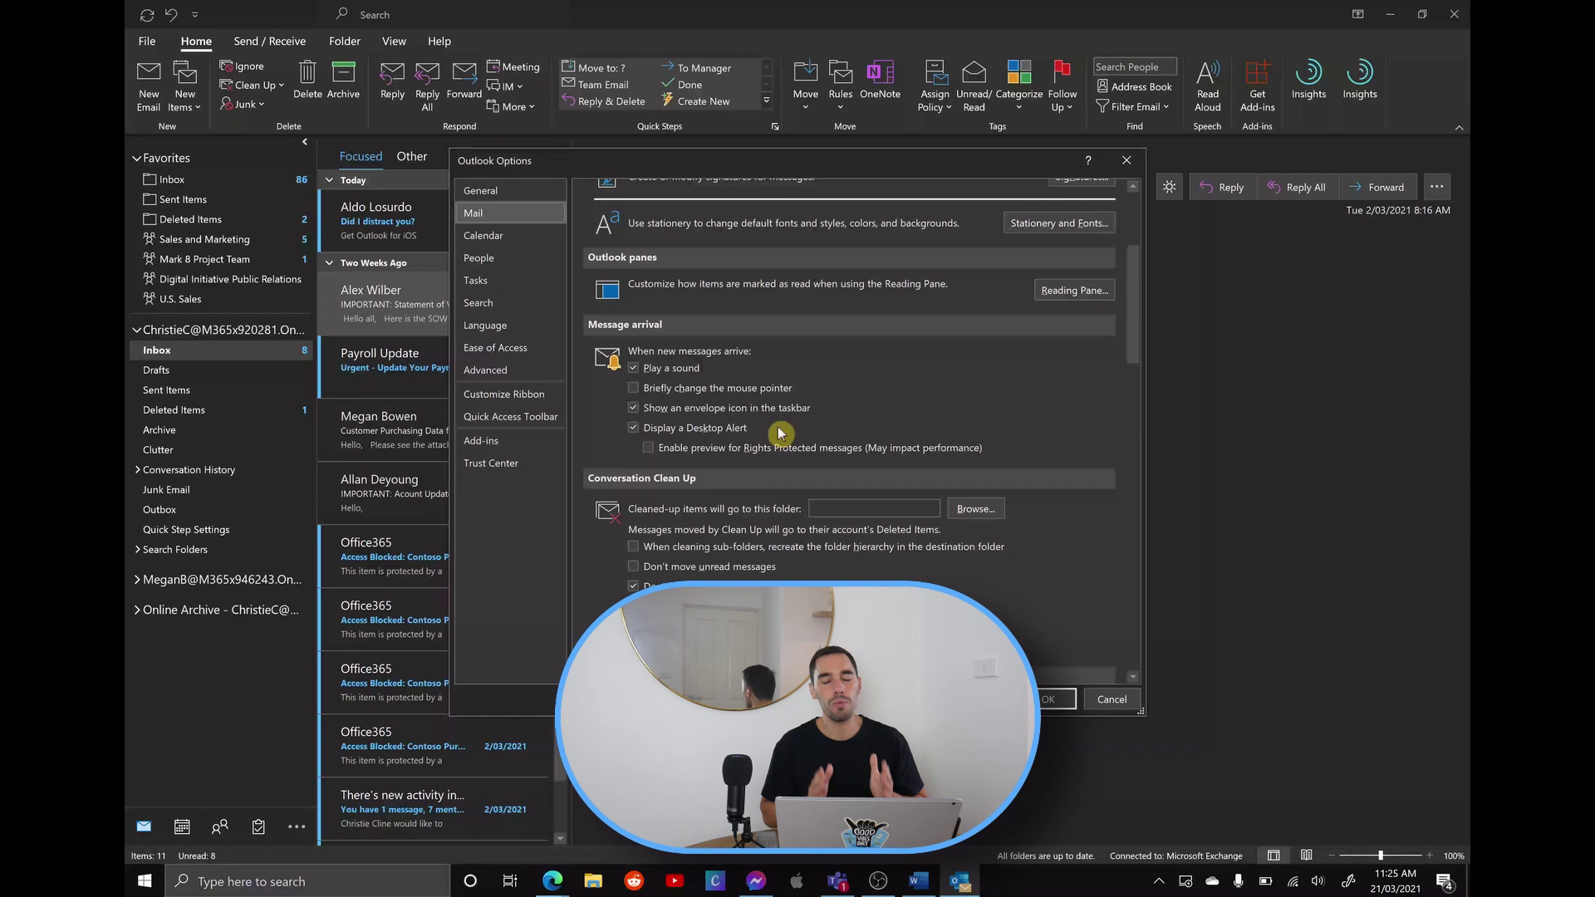
click(633, 368)
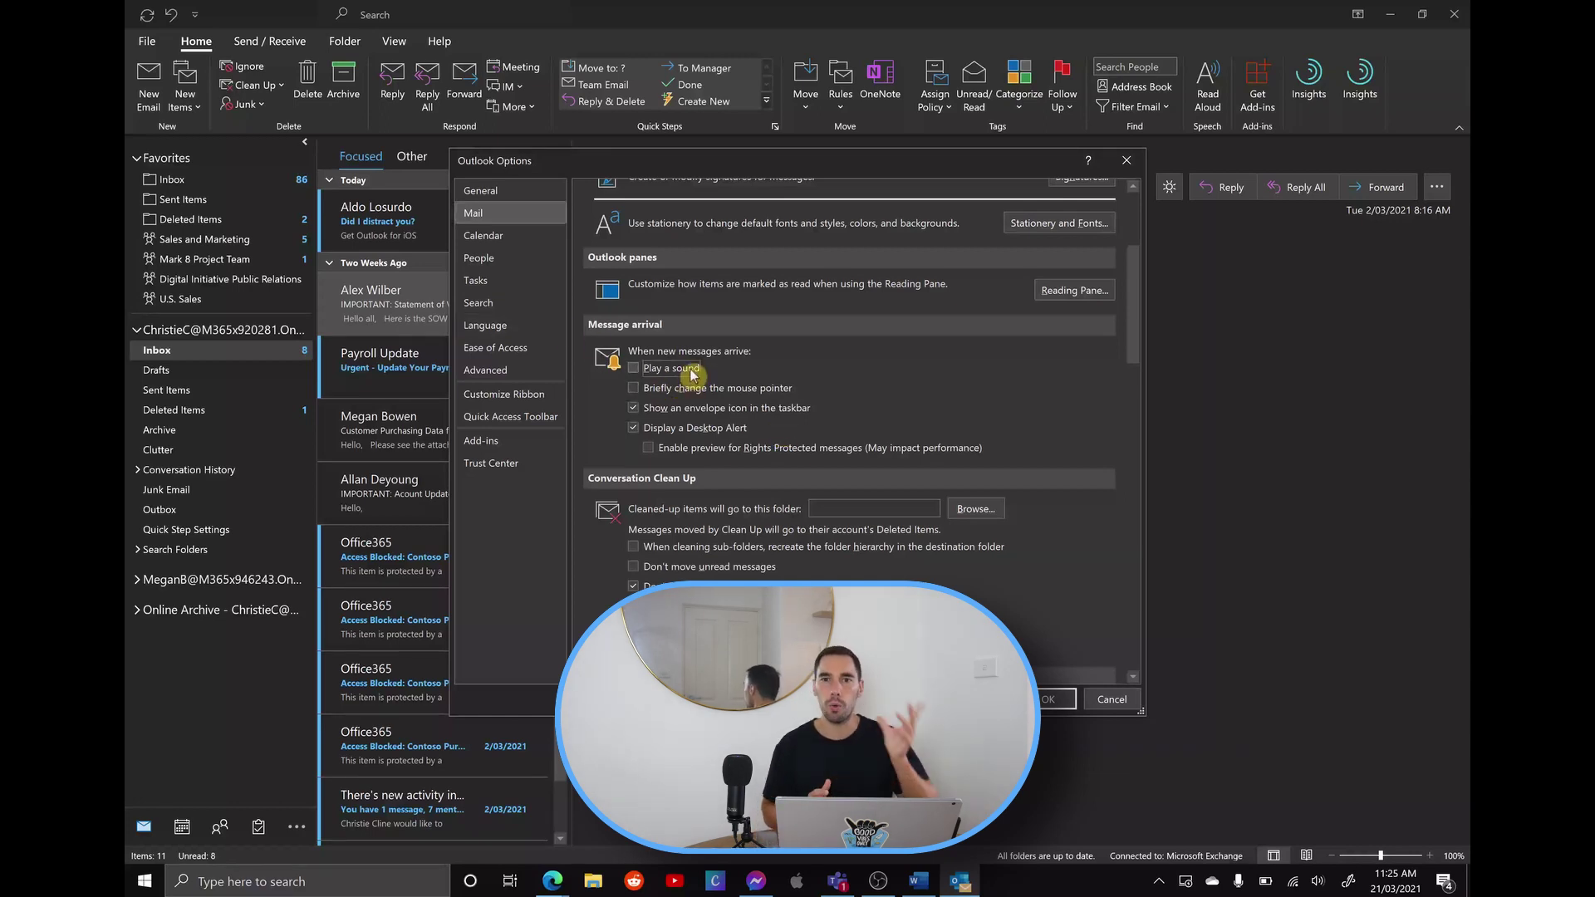
click(731, 407)
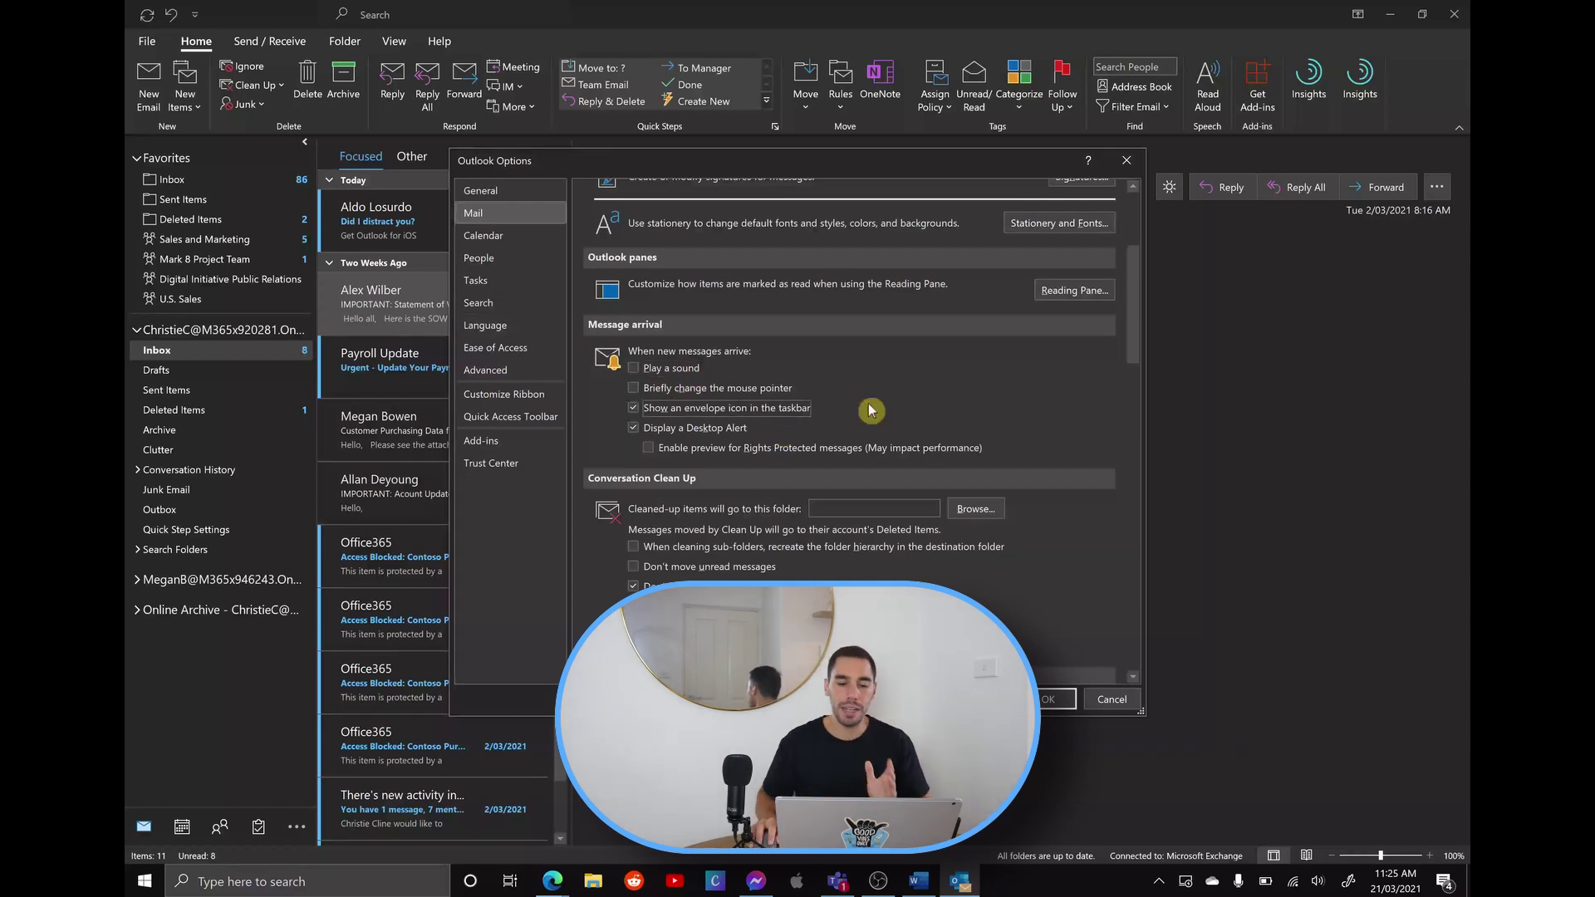
click(773, 414)
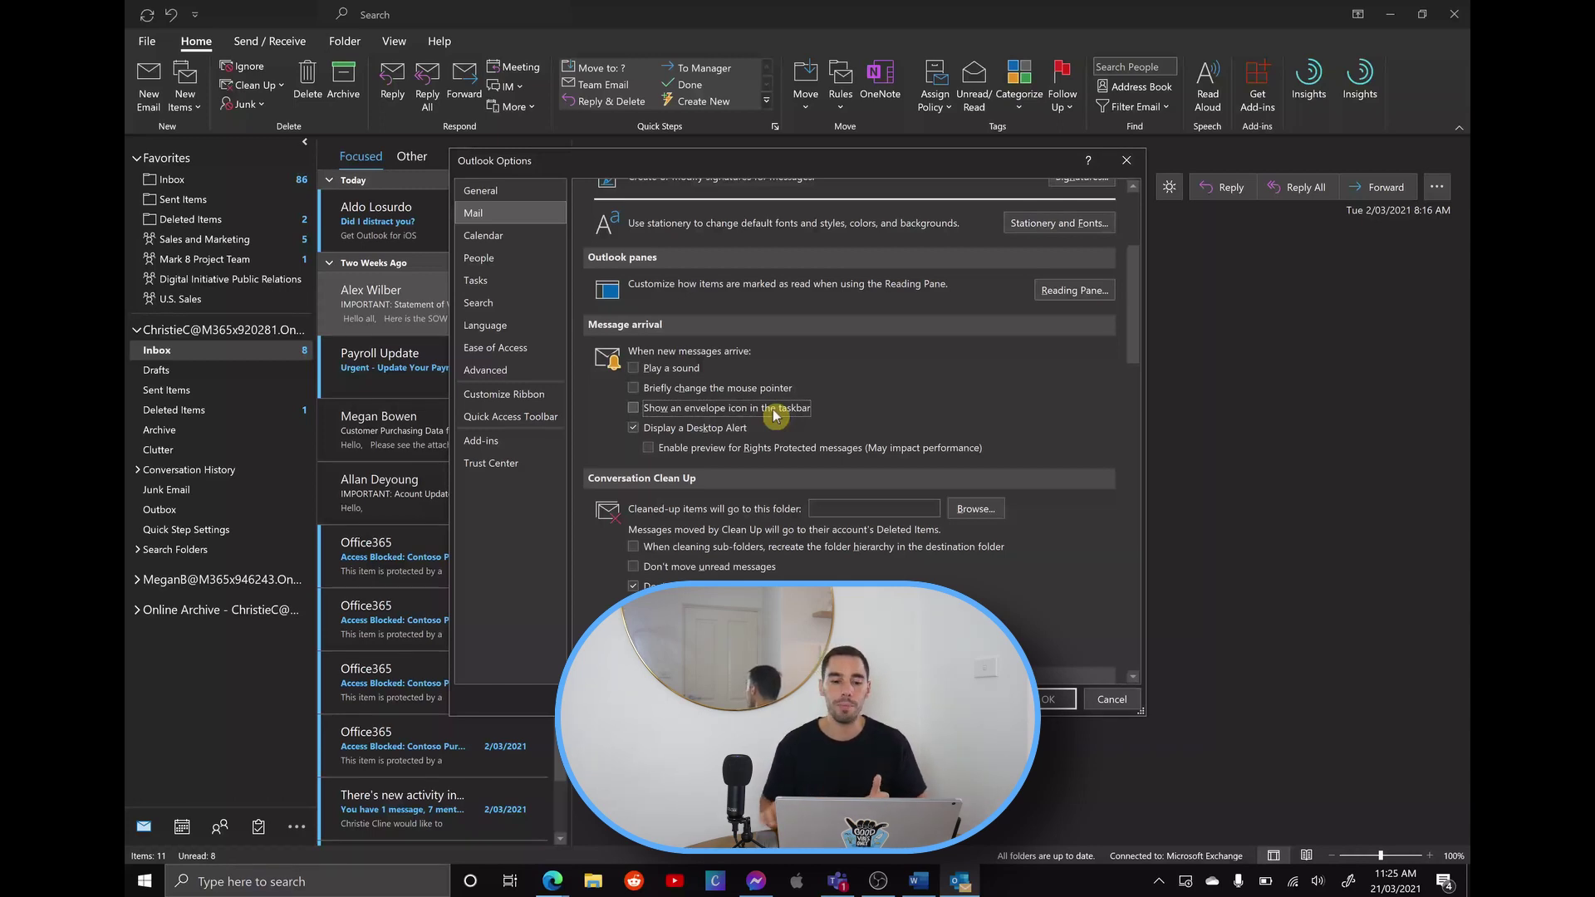
click(700, 429)
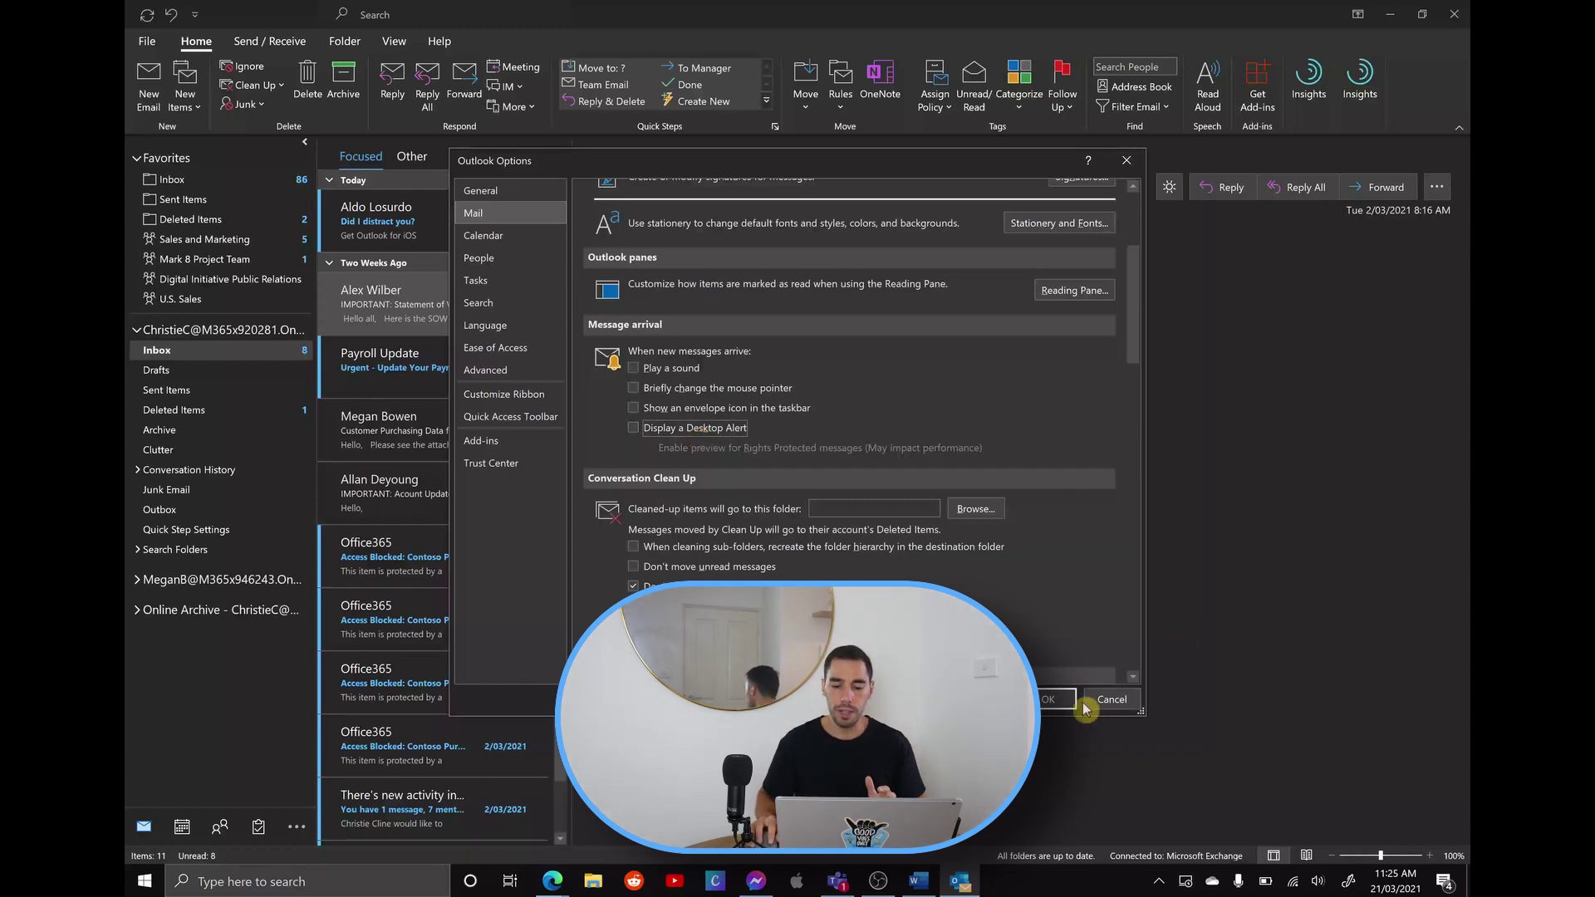
click(1055, 700)
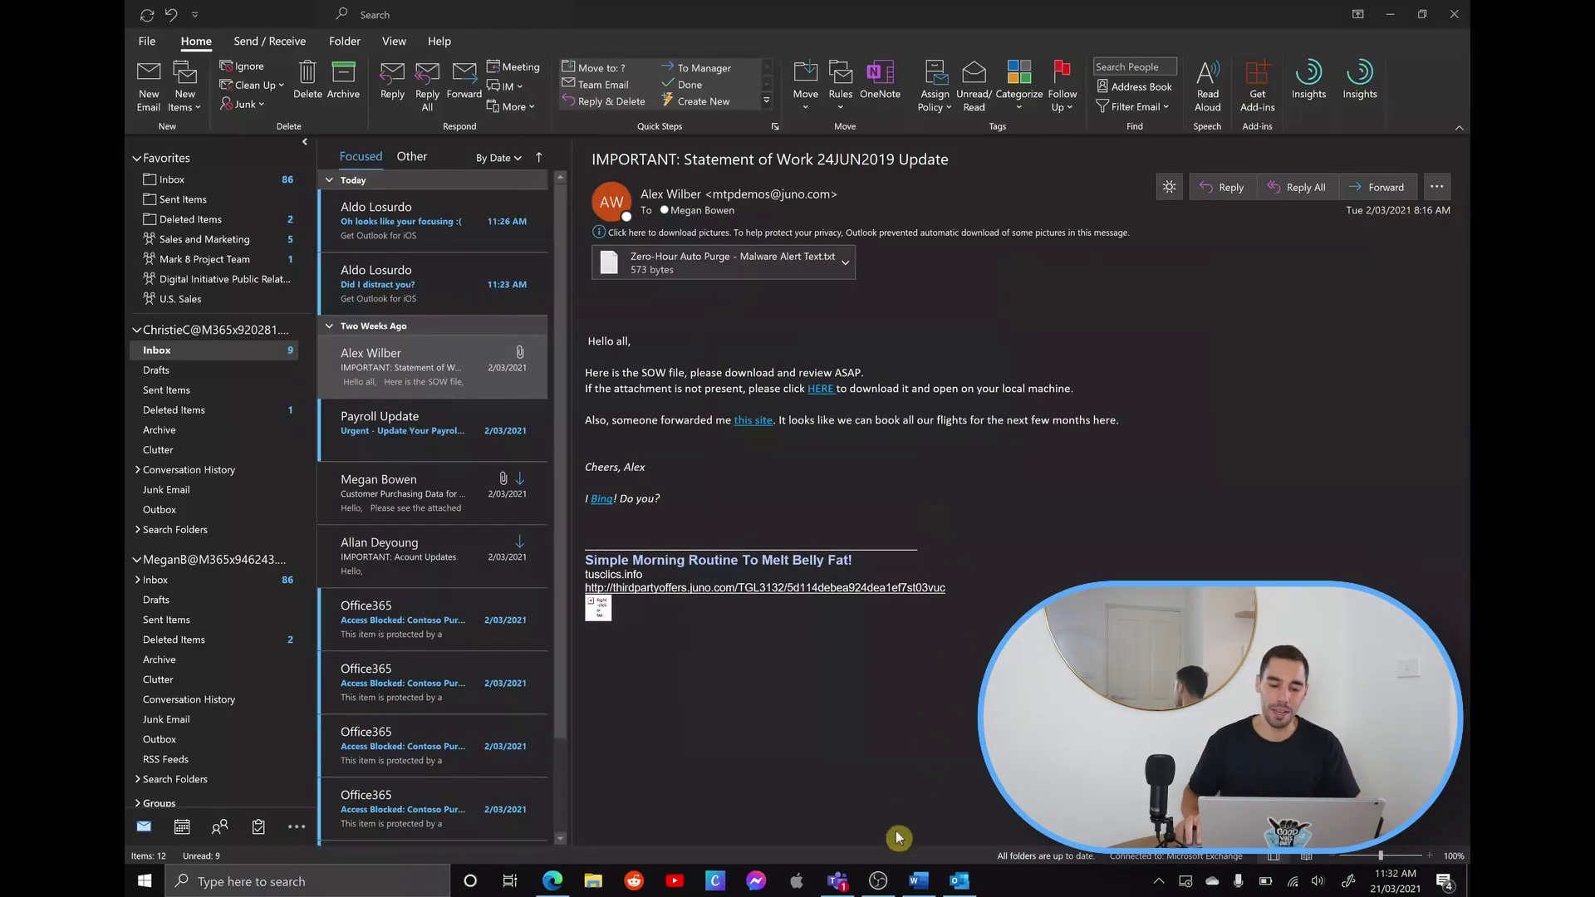
Switch to Microsoft Teams and open its notification settings
click(837, 881)
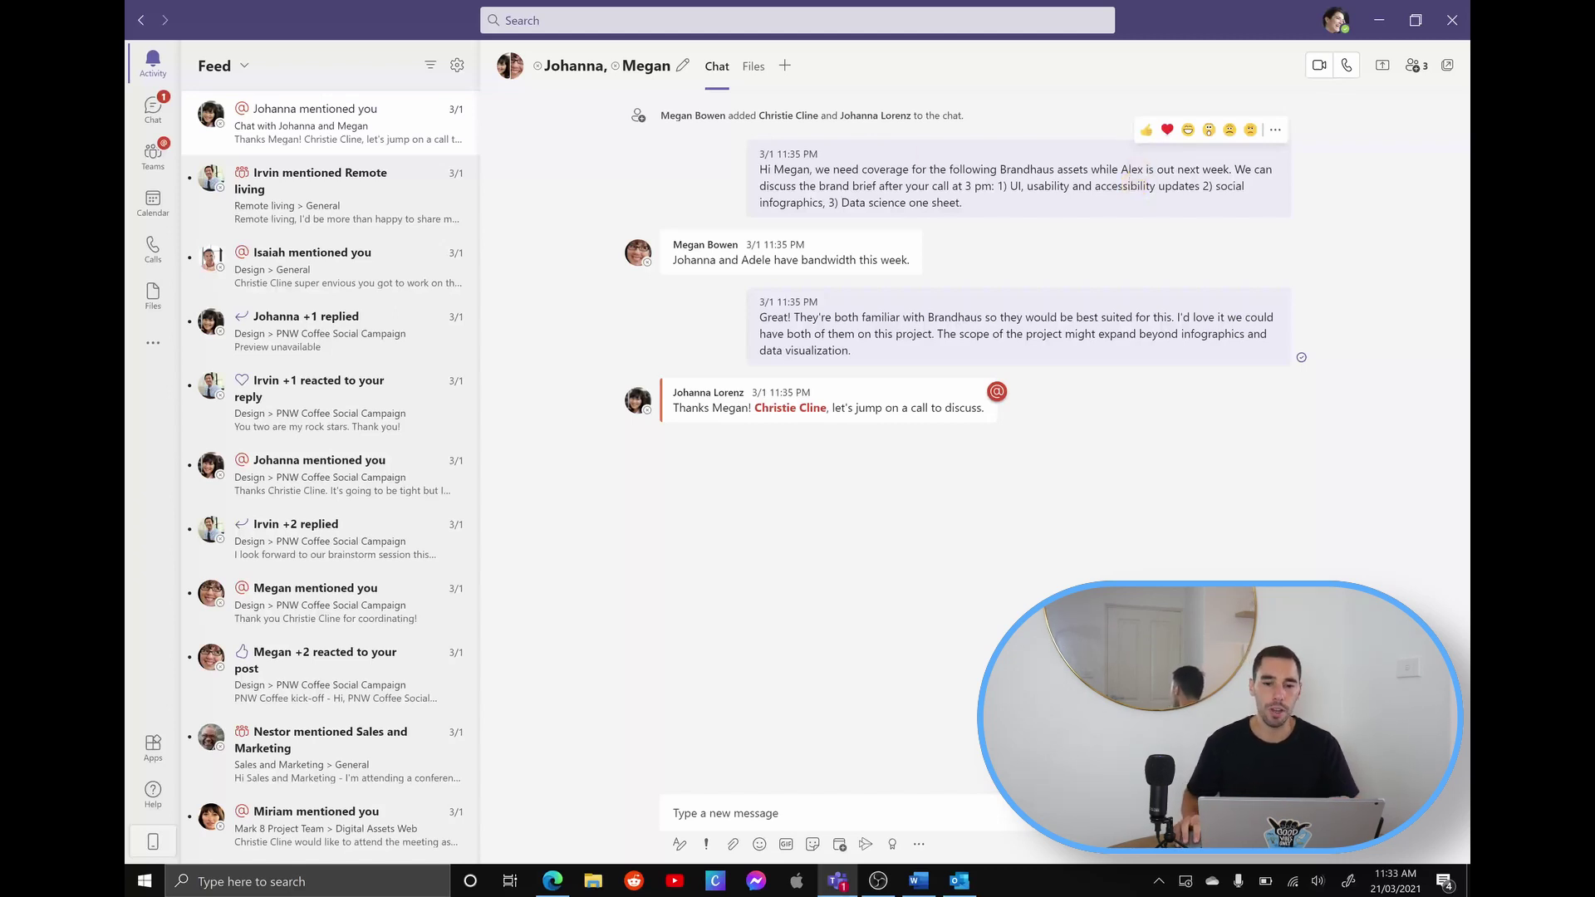
click(1332, 38)
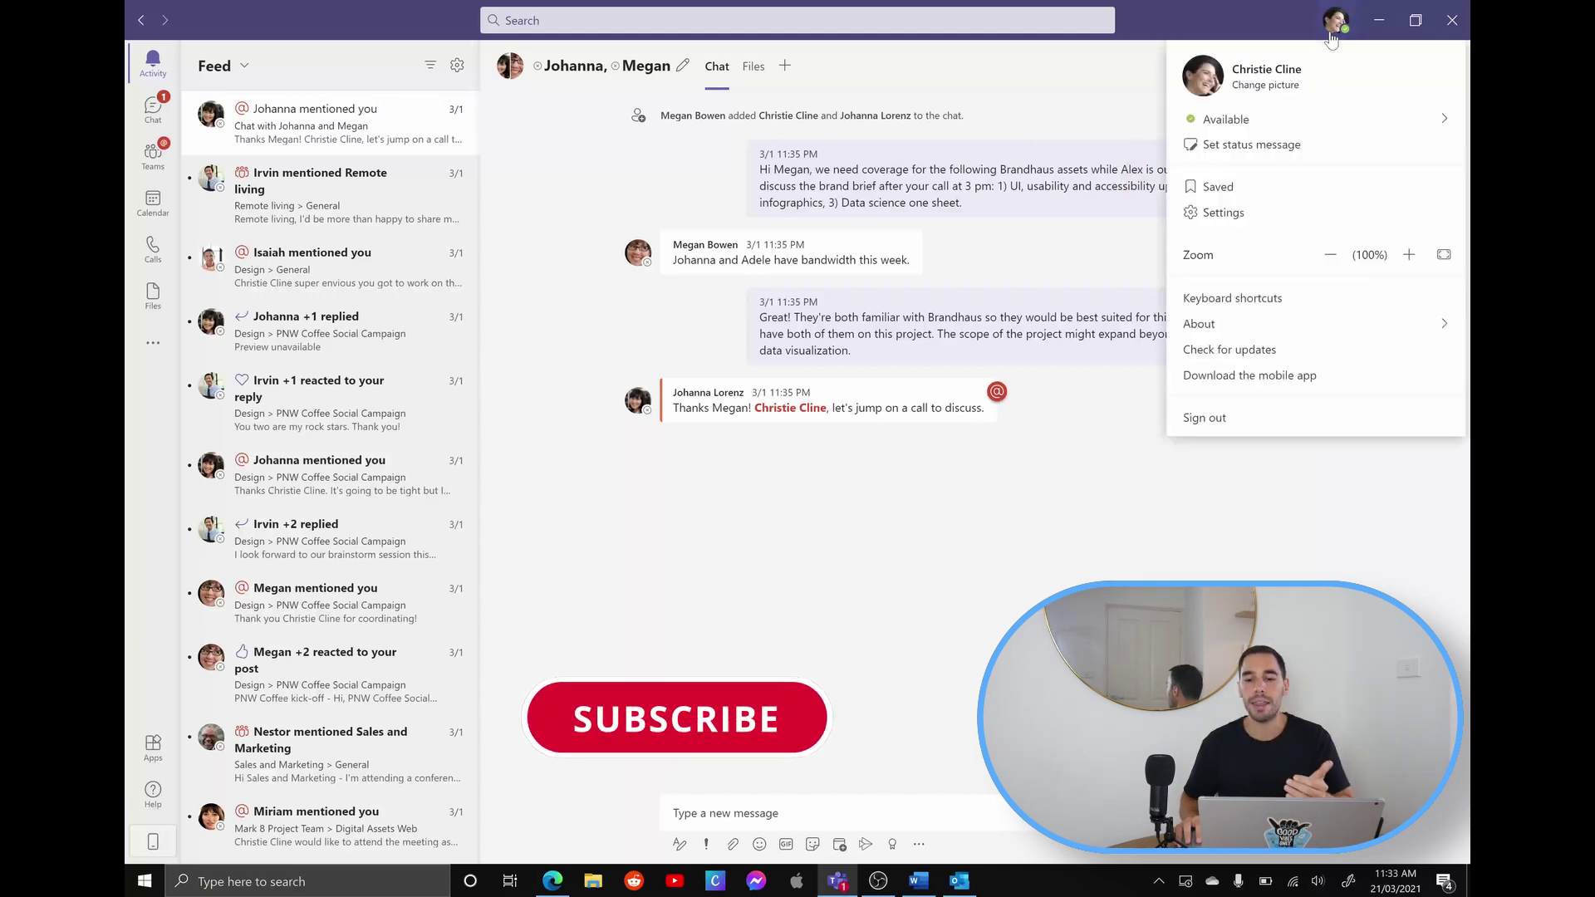
click(1261, 216)
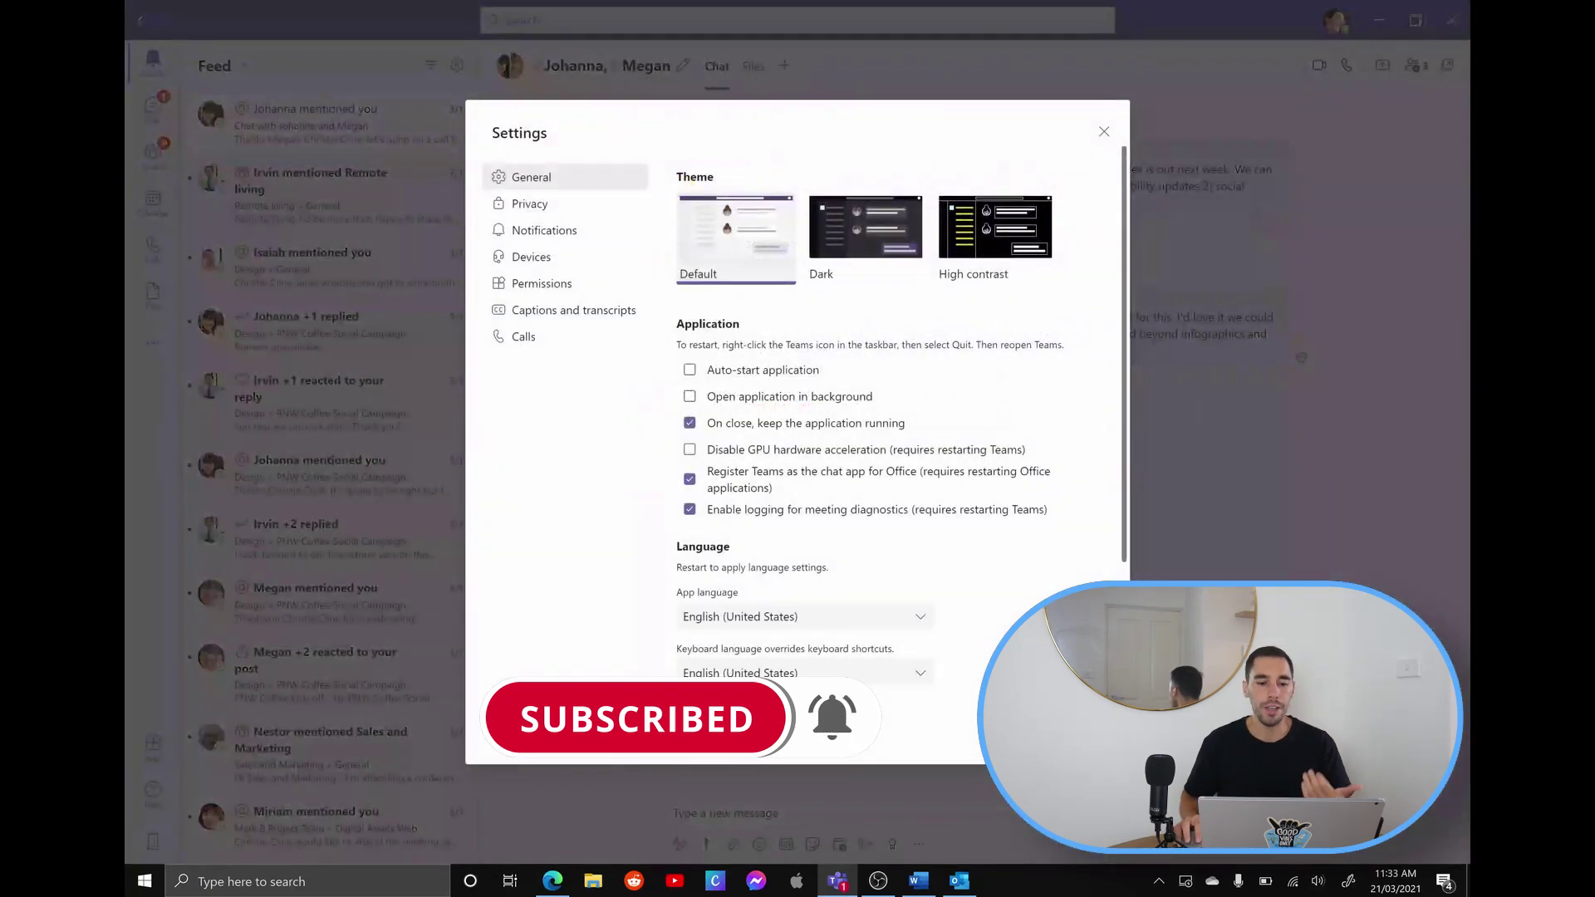
click(544, 230)
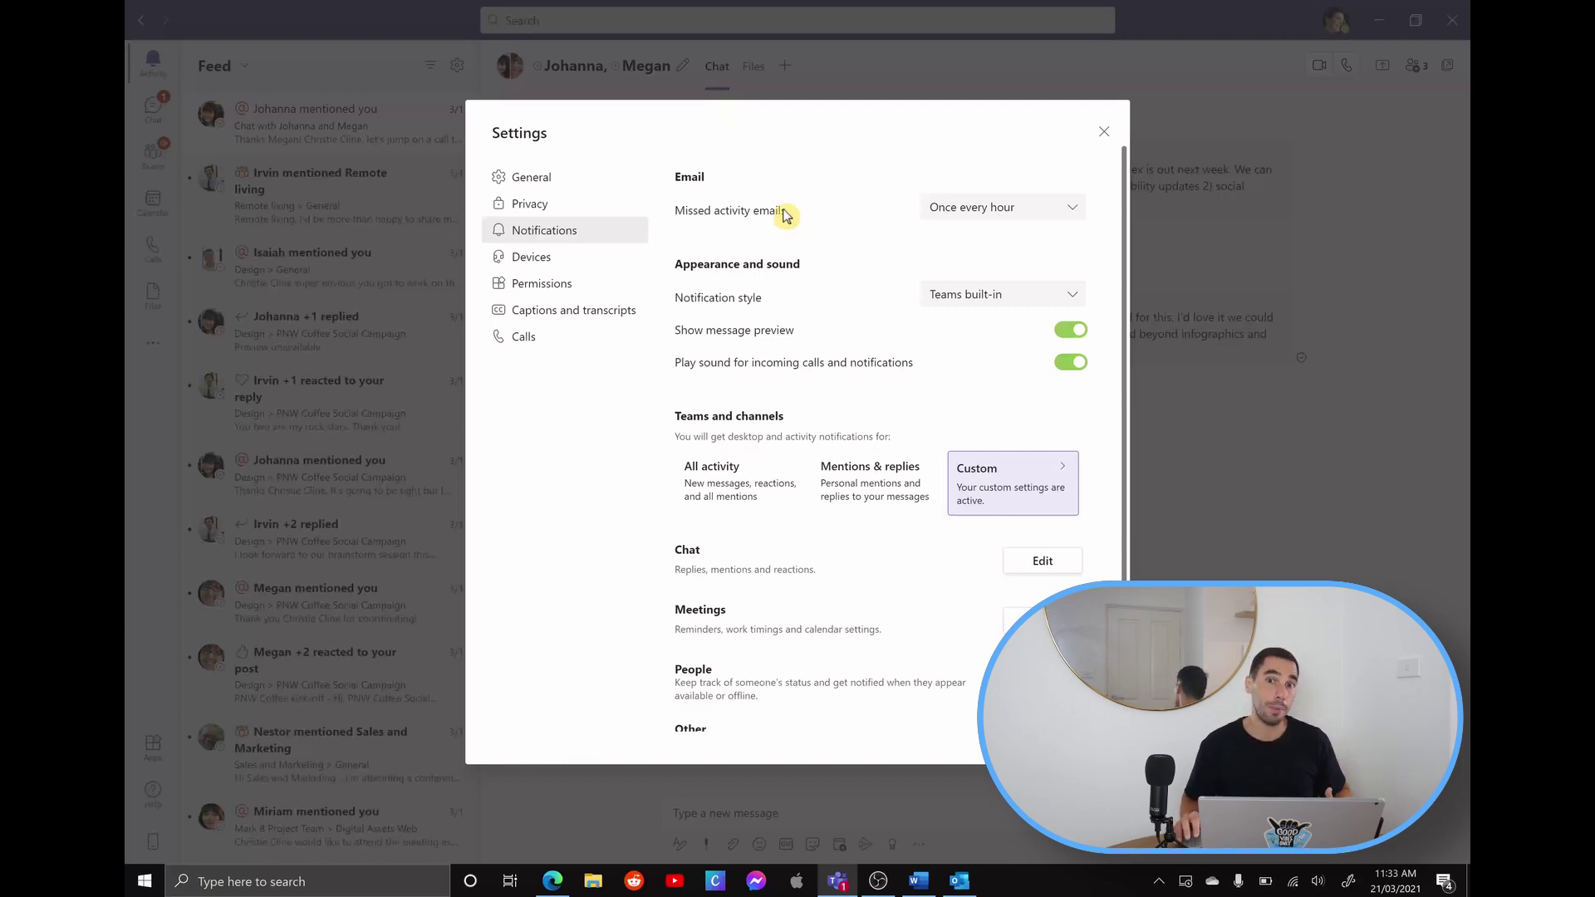
Set the frequency of missed activity emails to Daily
click(1032, 216)
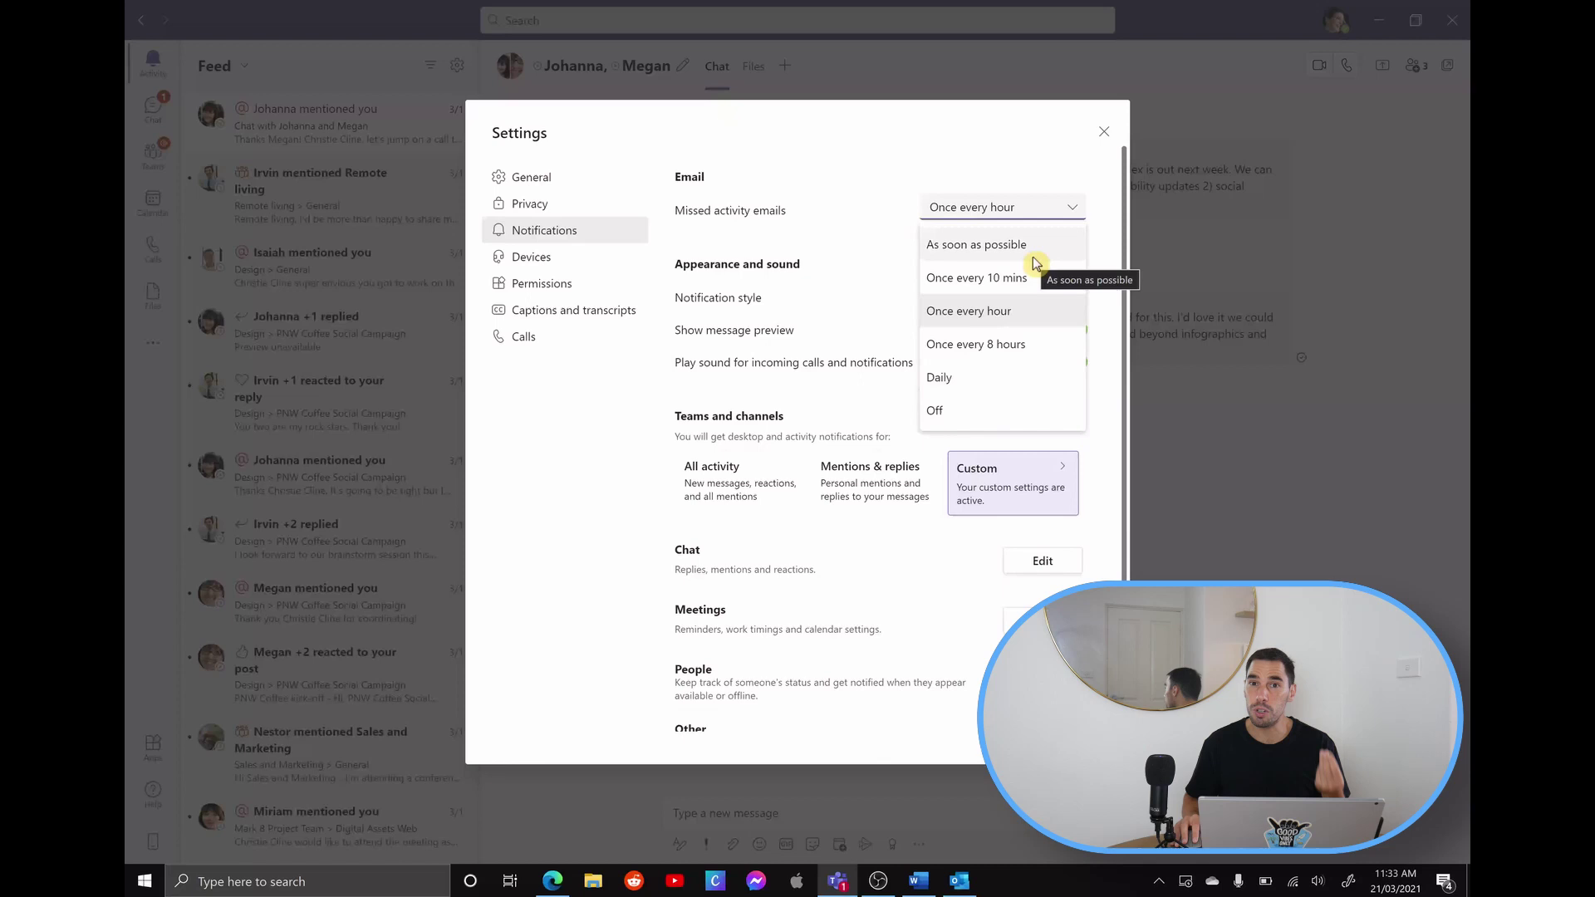
click(834, 222)
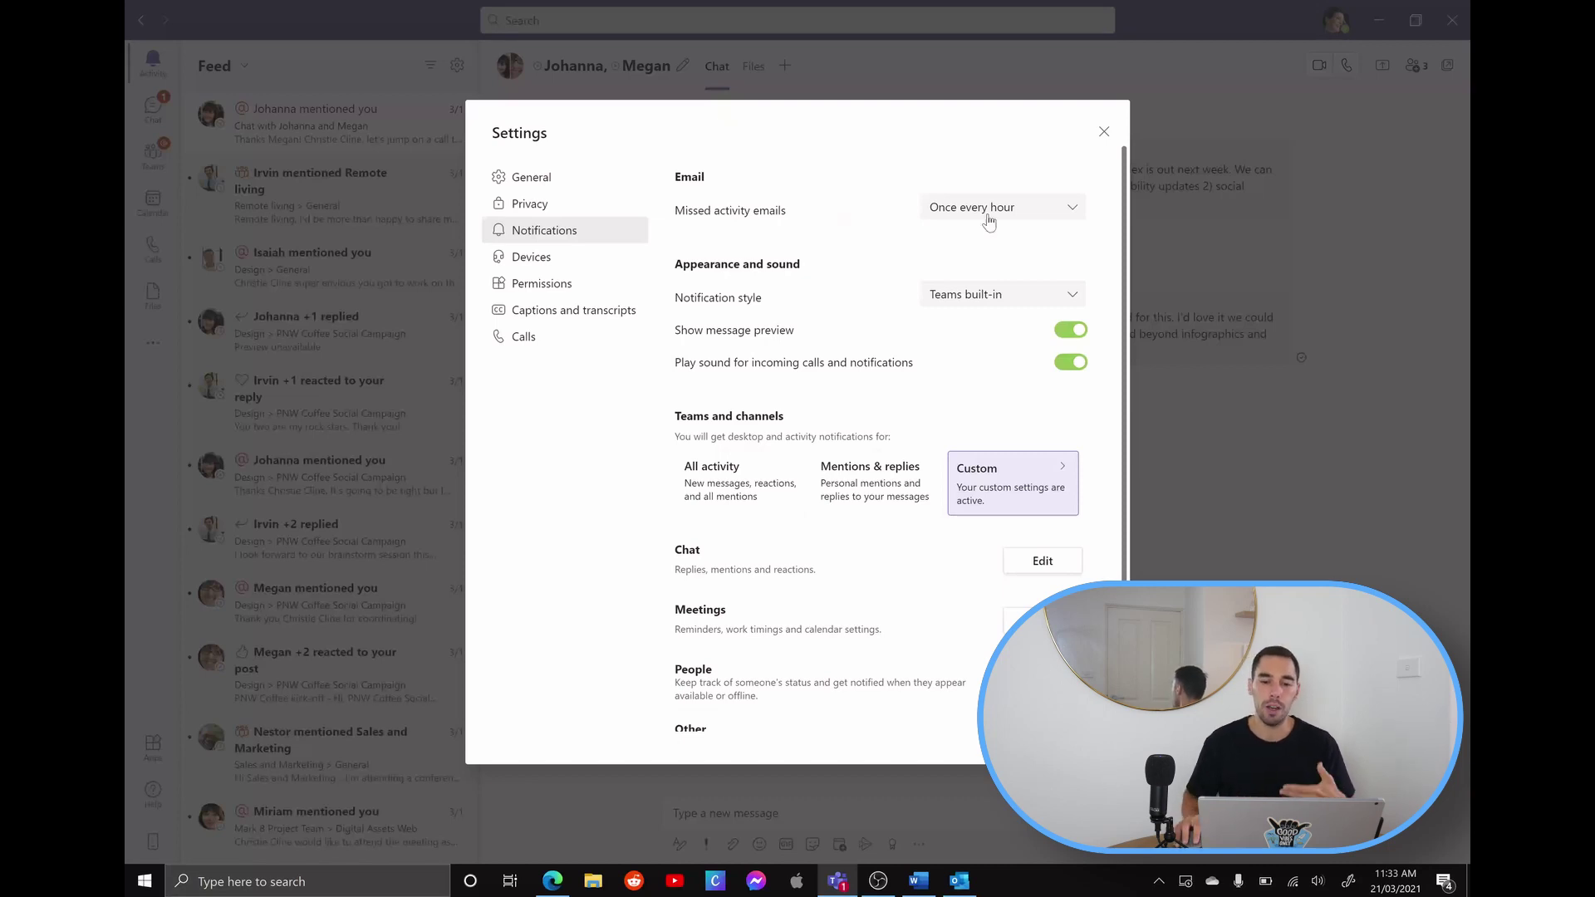
click(1045, 217)
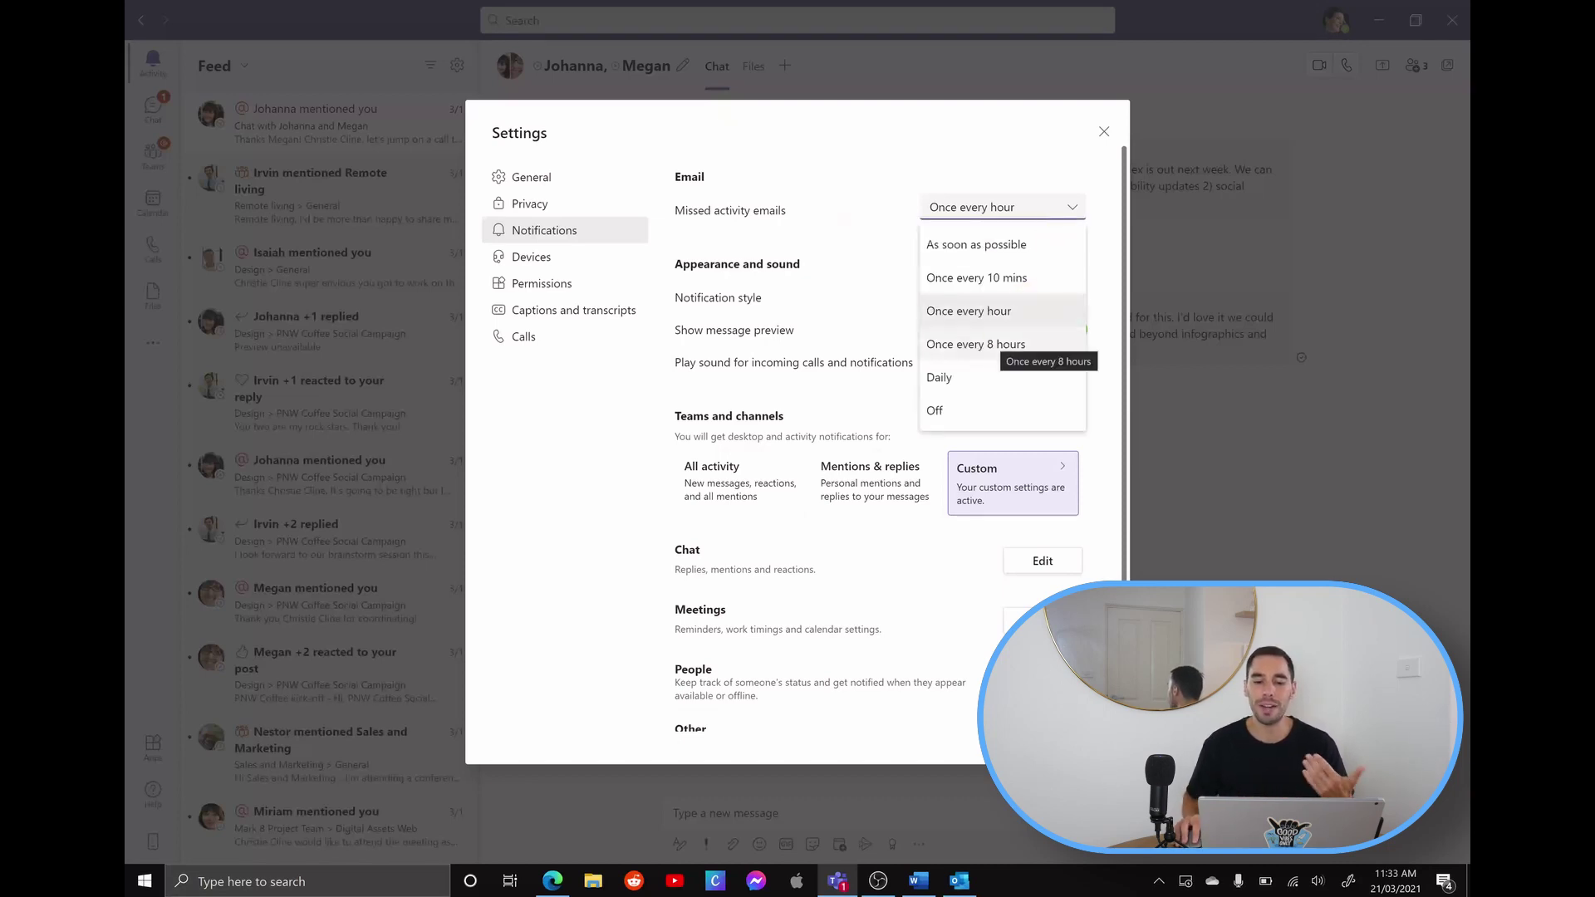
click(984, 377)
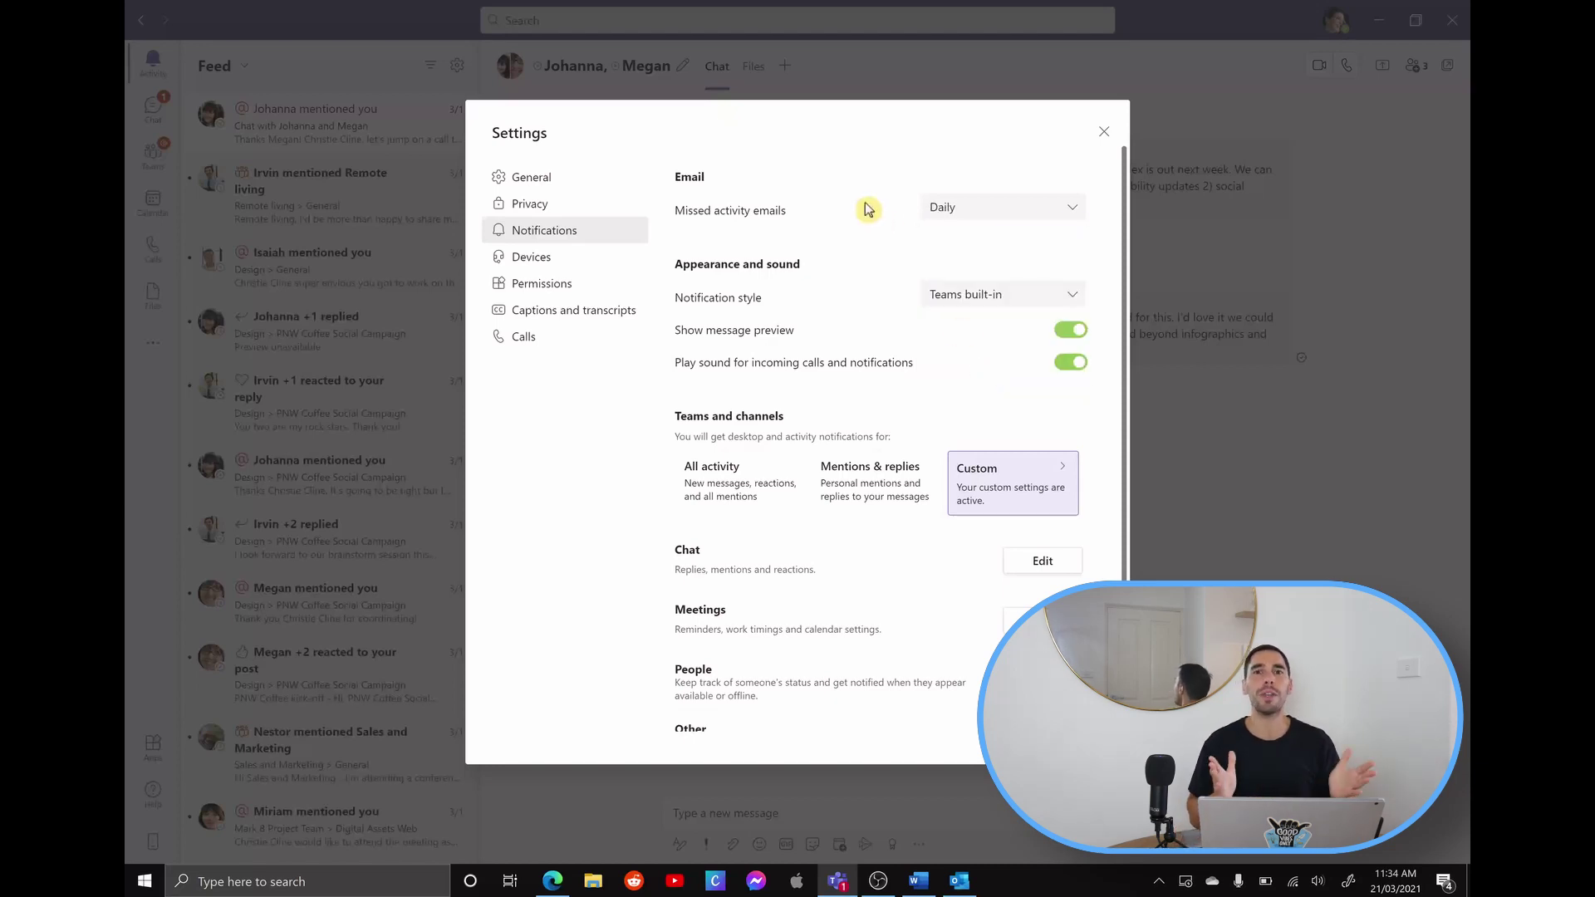
scroll(847, 208, down, 1)
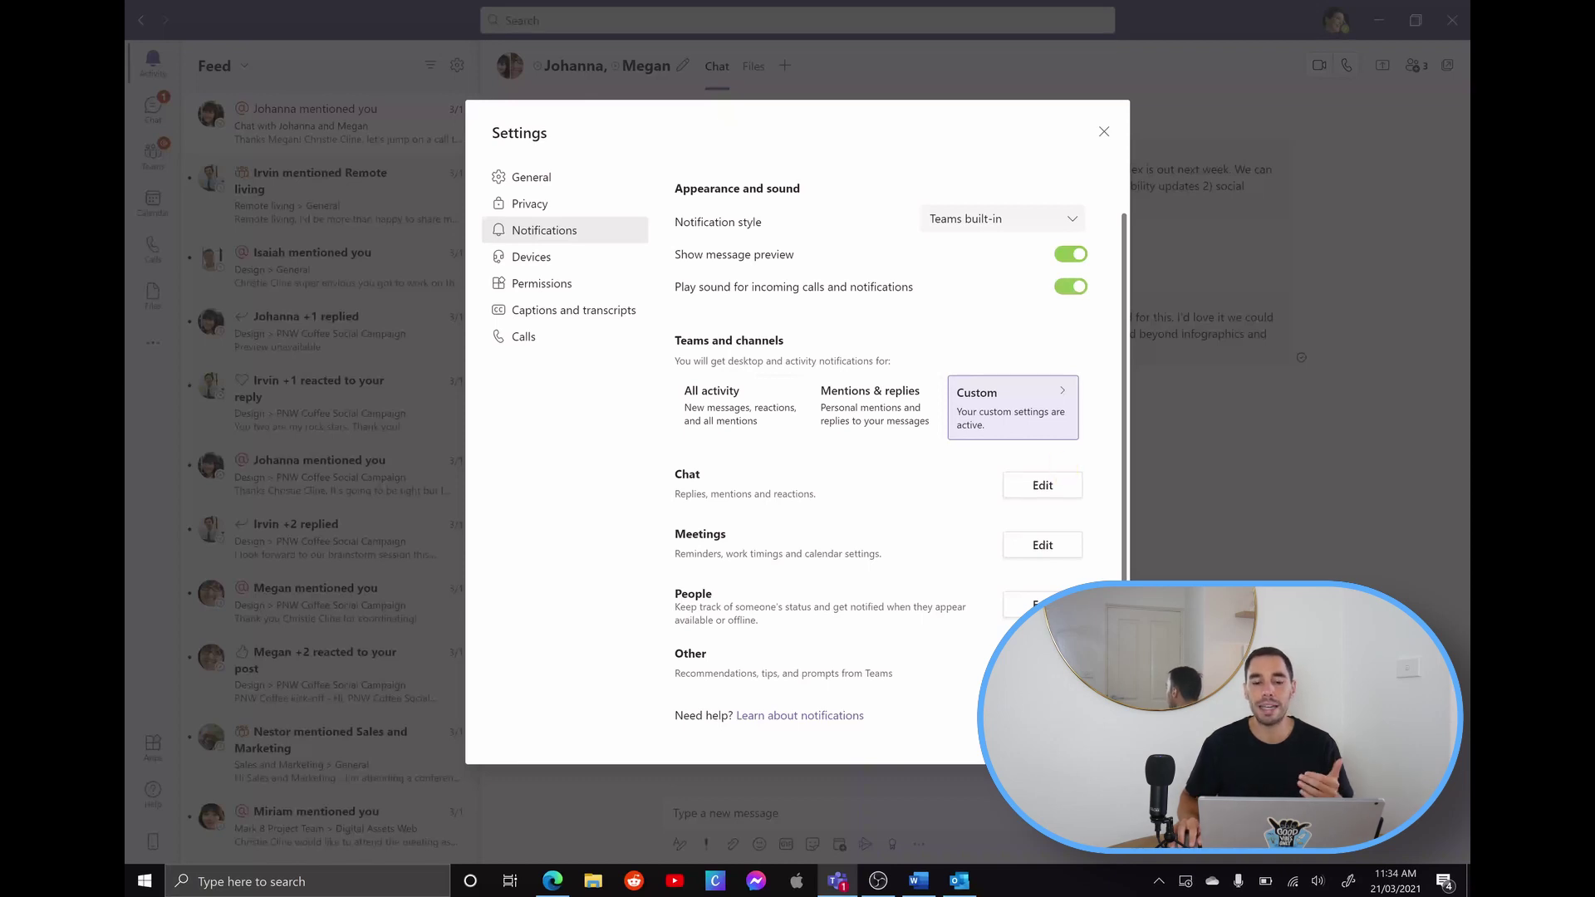
click(1044, 486)
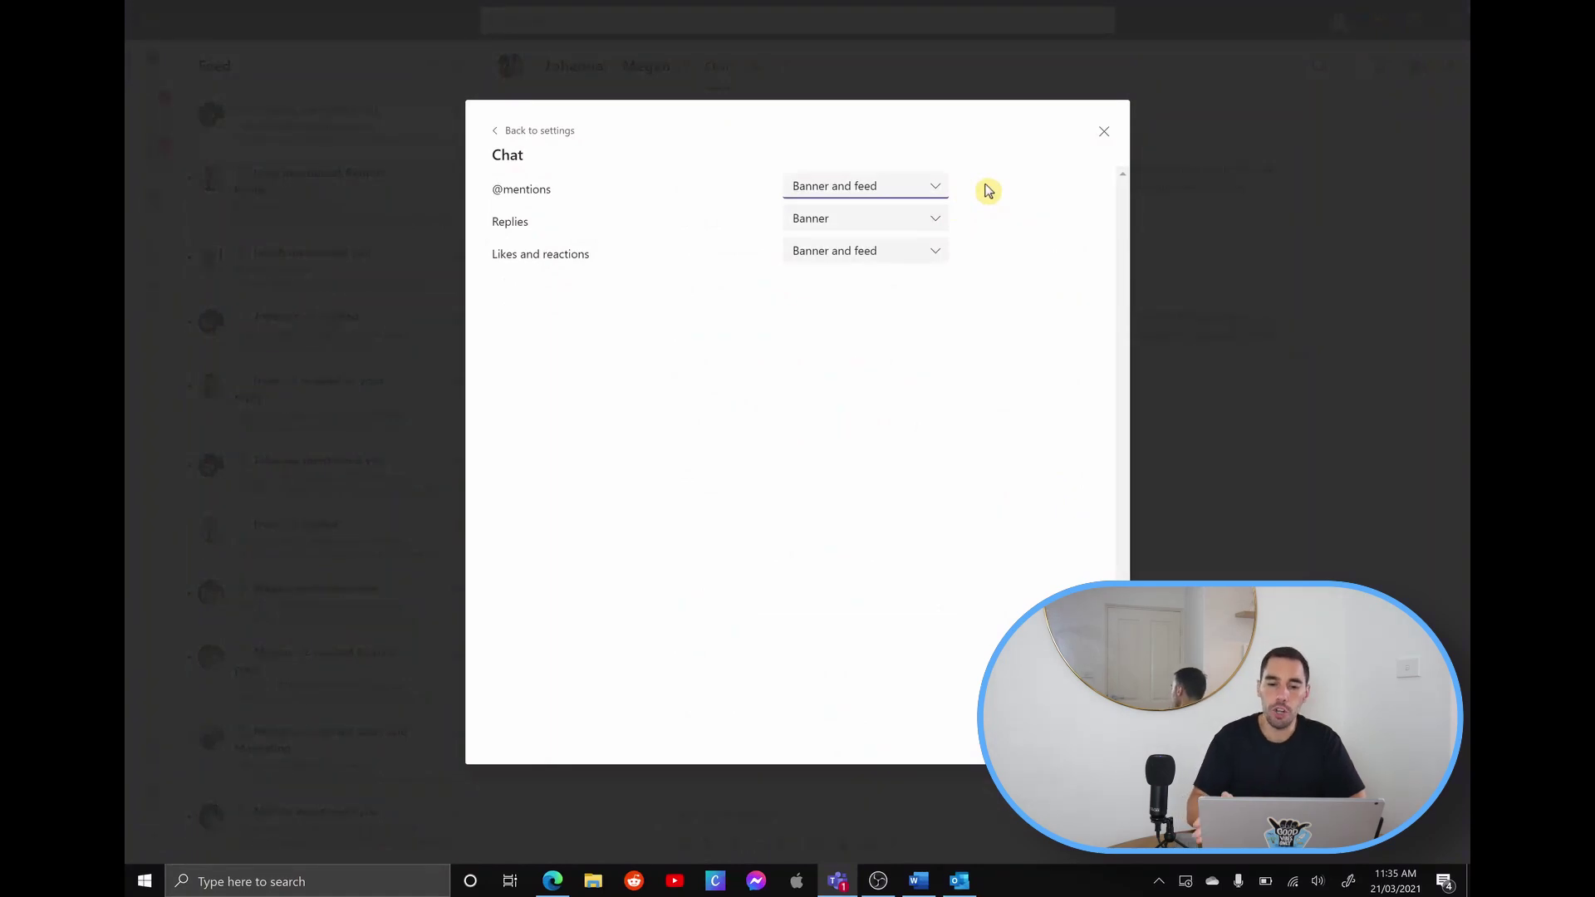
click(935, 186)
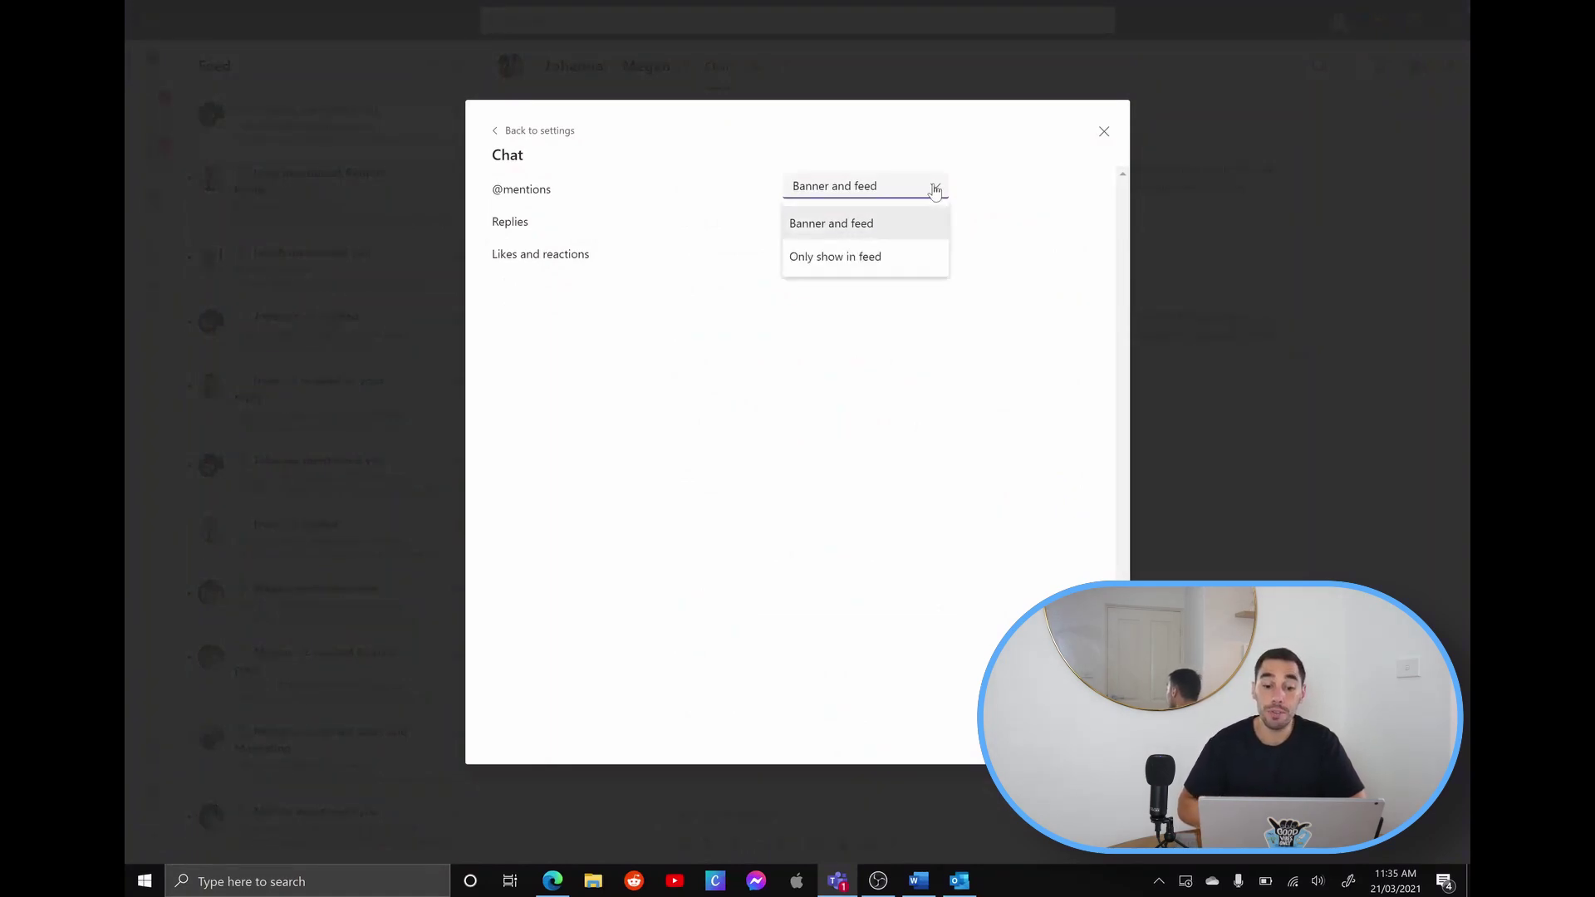
click(989, 246)
click(936, 186)
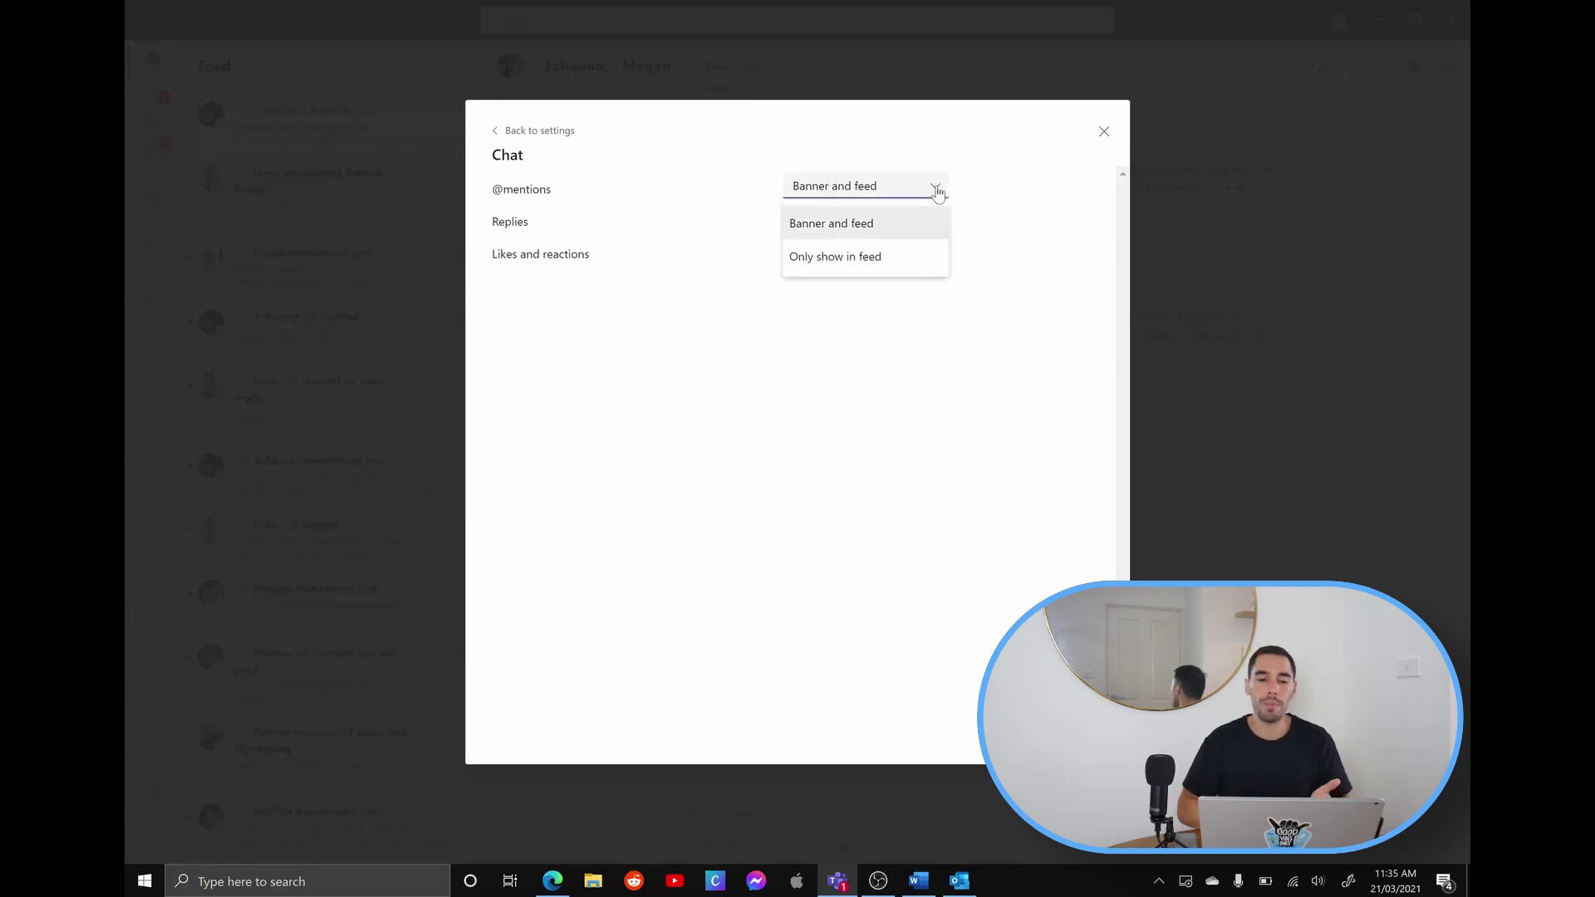
click(872, 257)
click(905, 251)
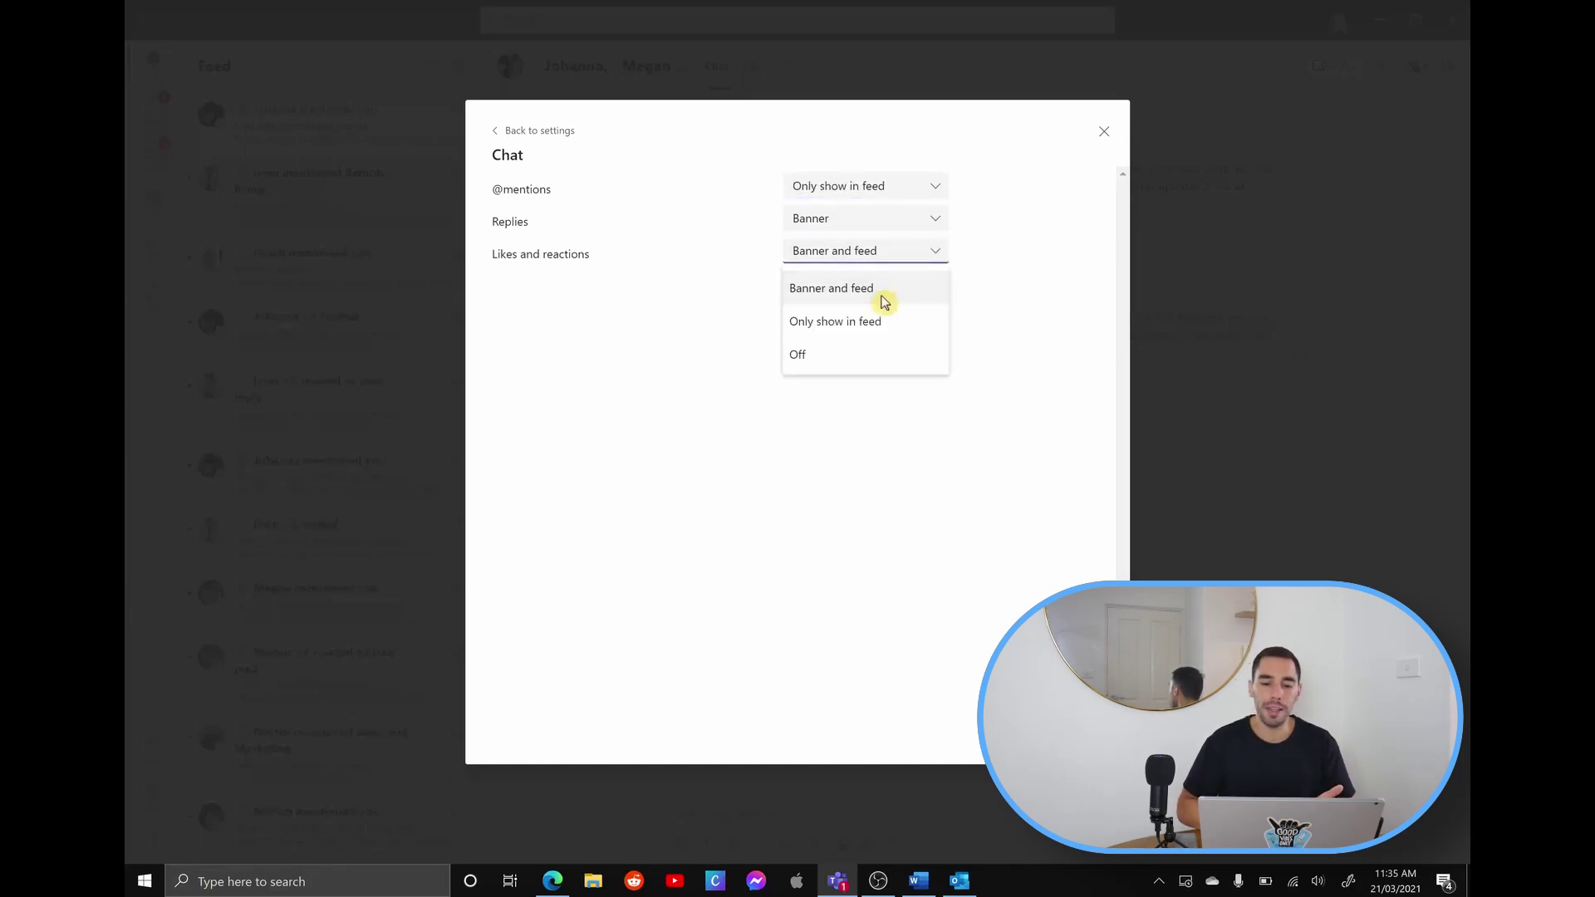
click(885, 328)
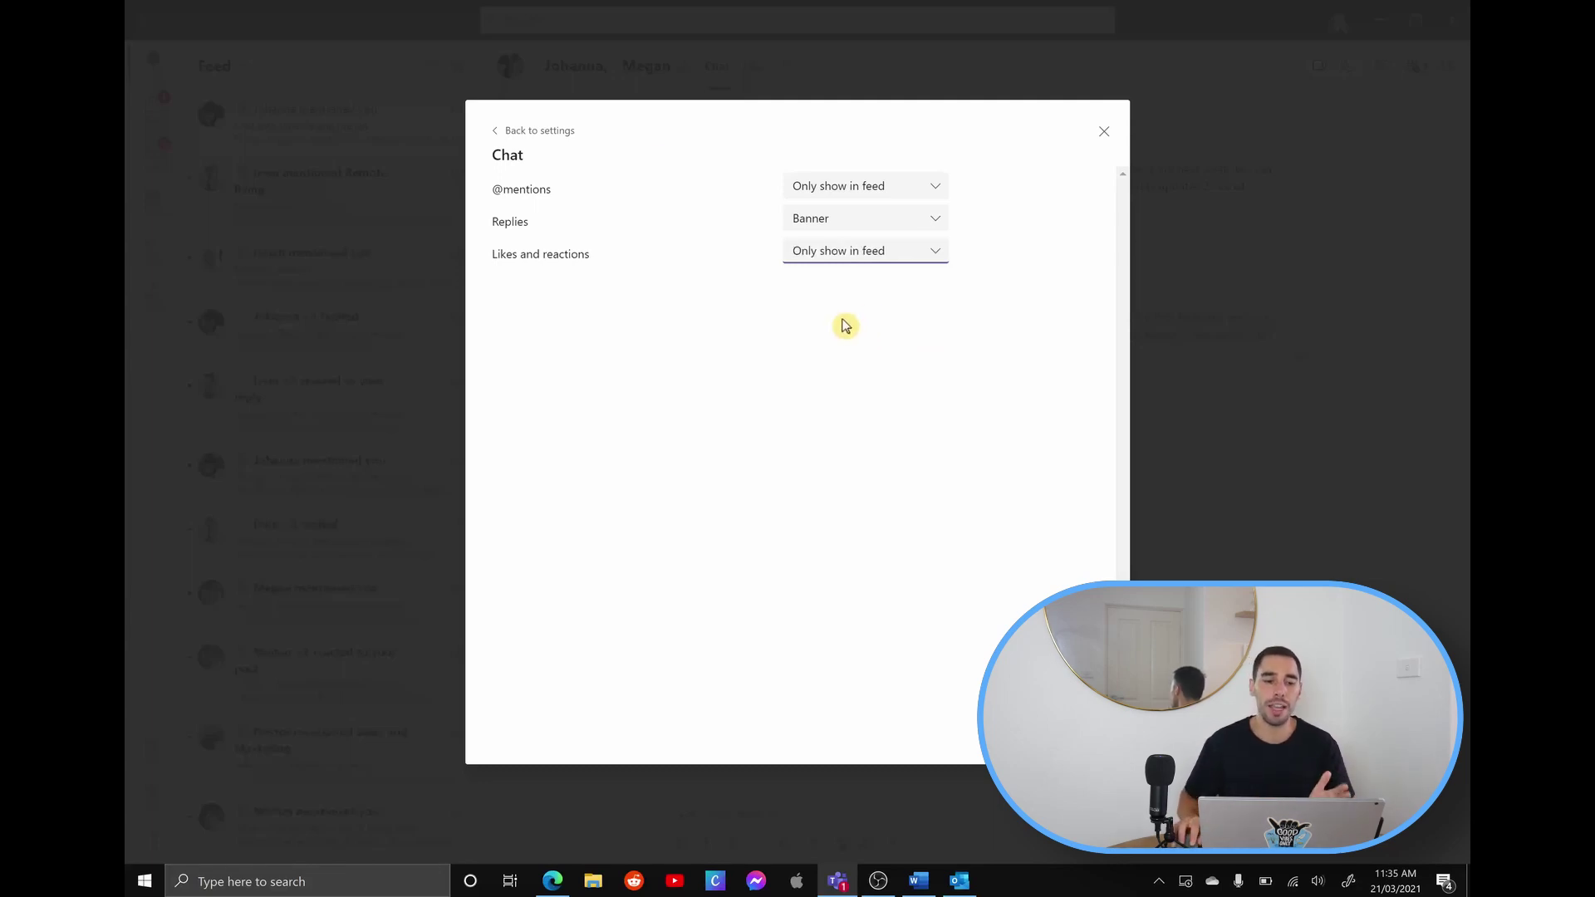
click(532, 133)
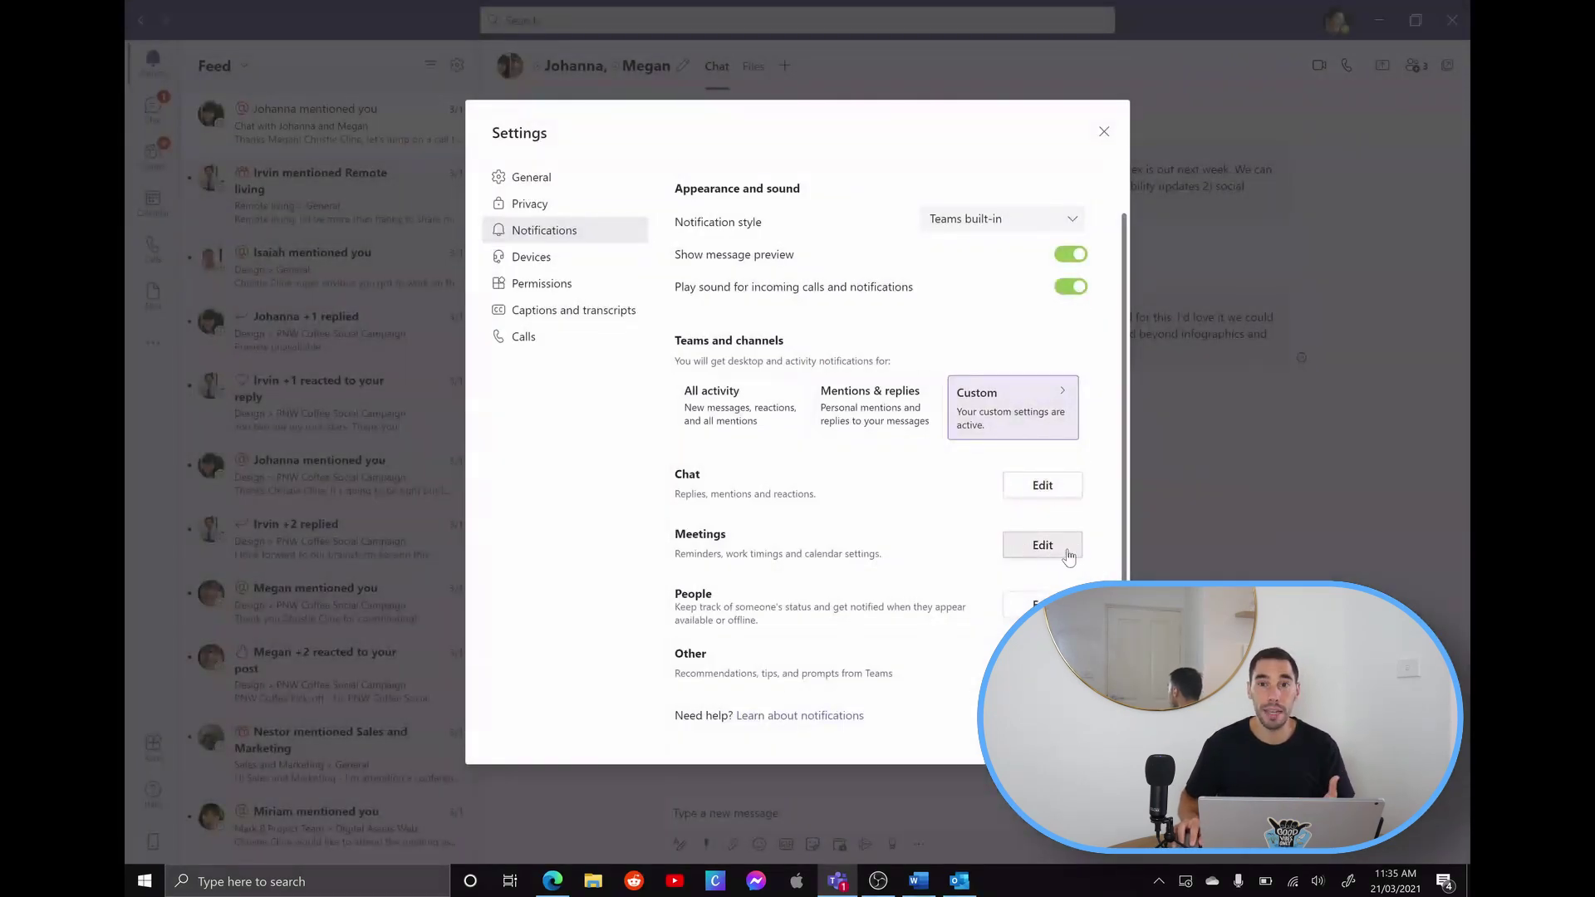
Follow the marketing assistant's status in the people notifications, turn that status notification off again and close the settings
click(1046, 552)
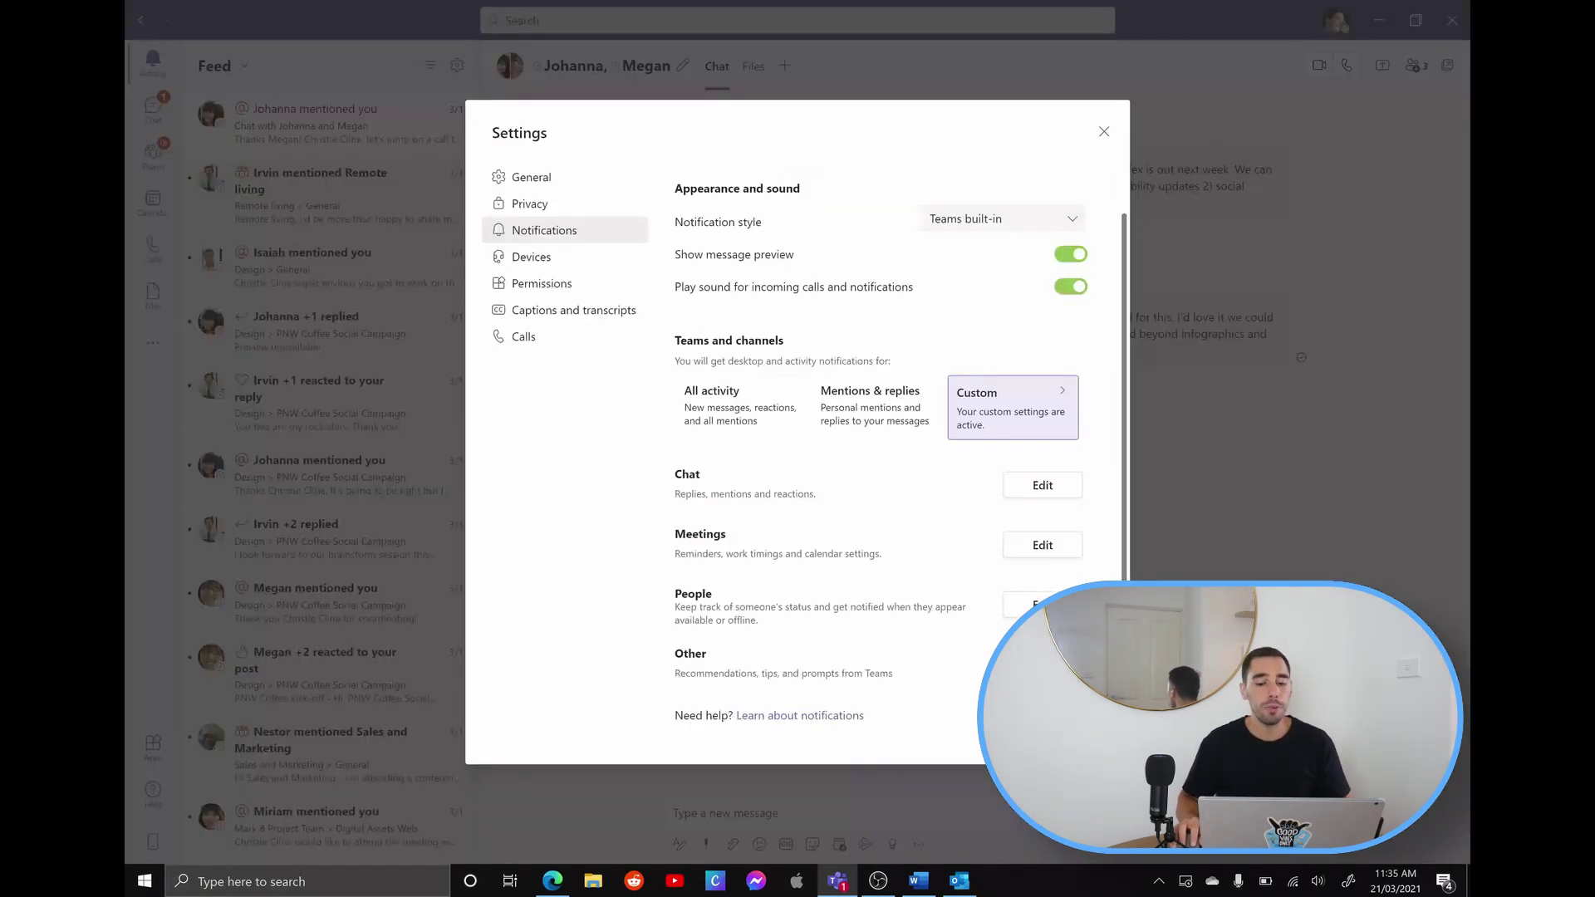
click(1041, 601)
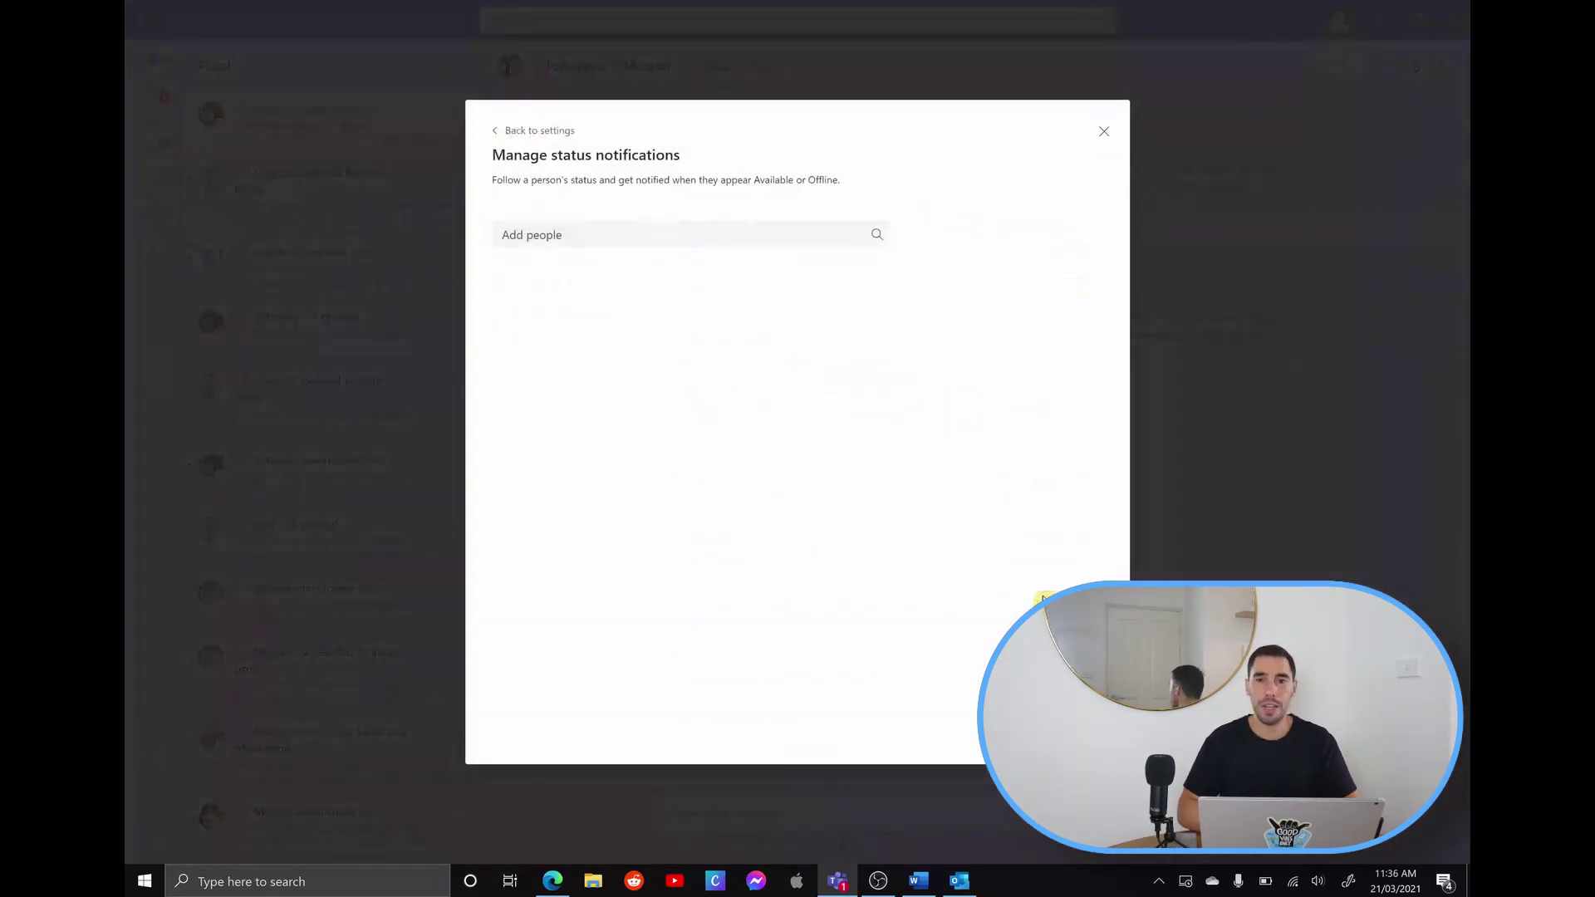
text(ale)
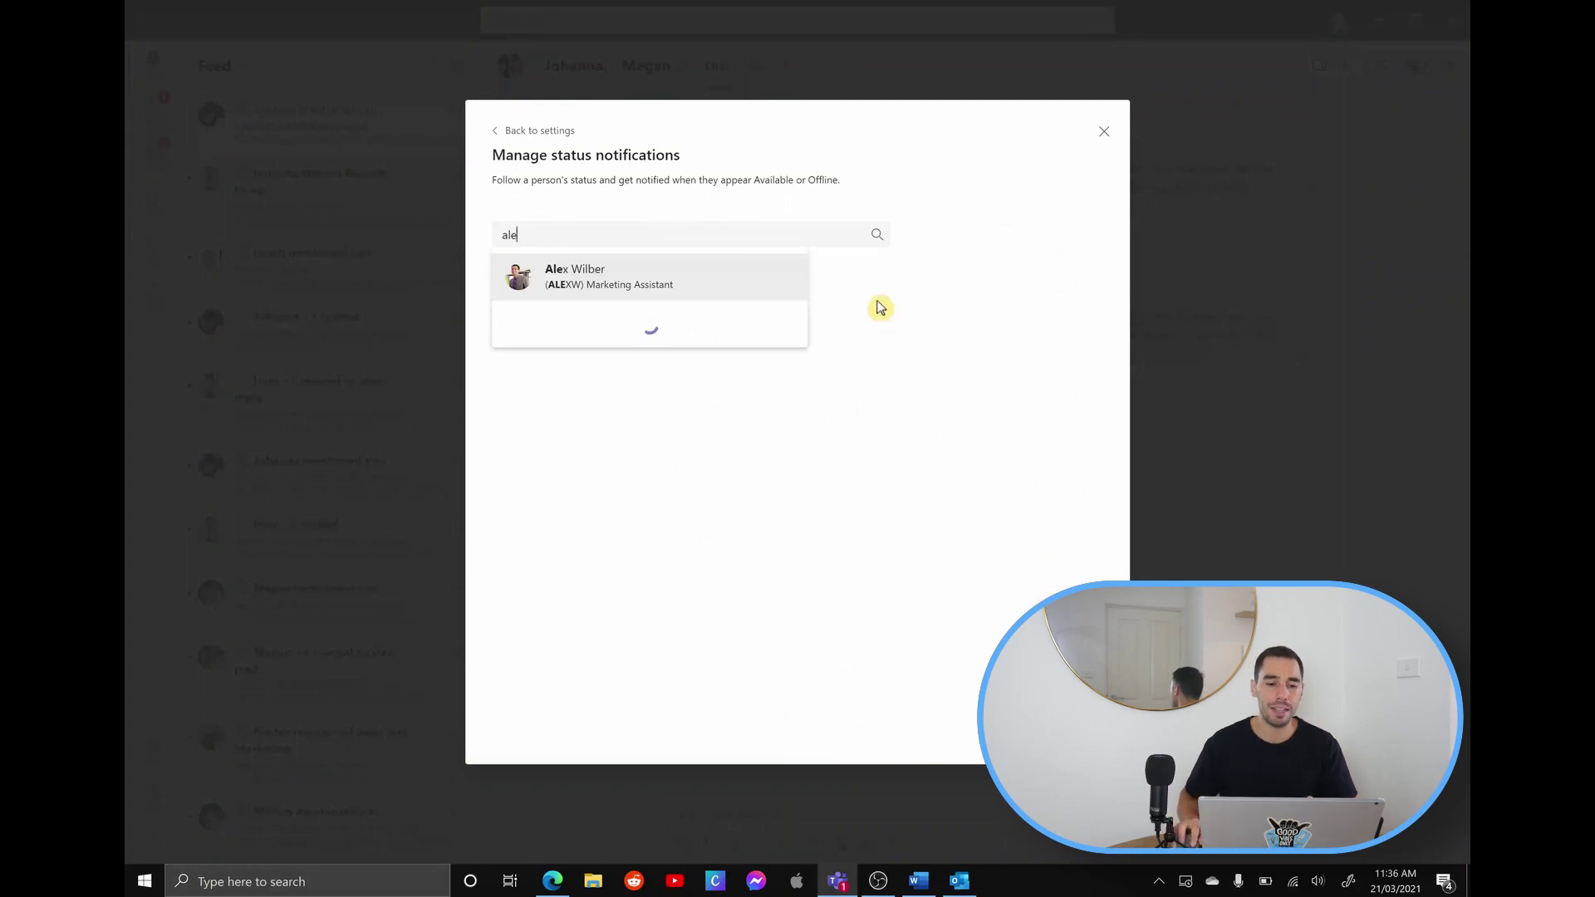
click(659, 279)
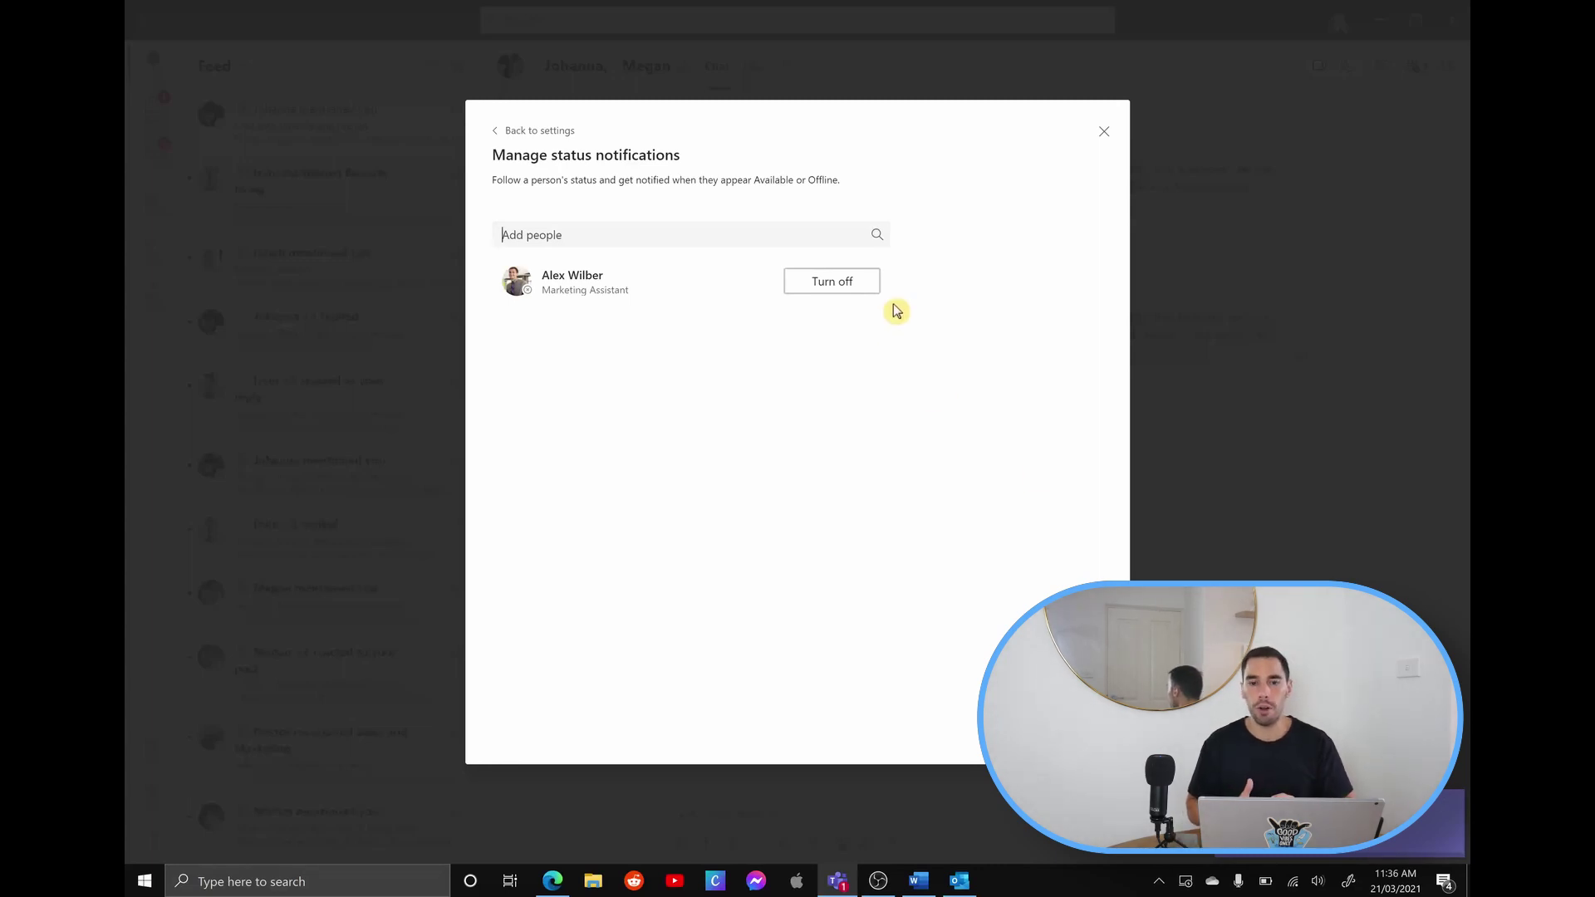
click(829, 285)
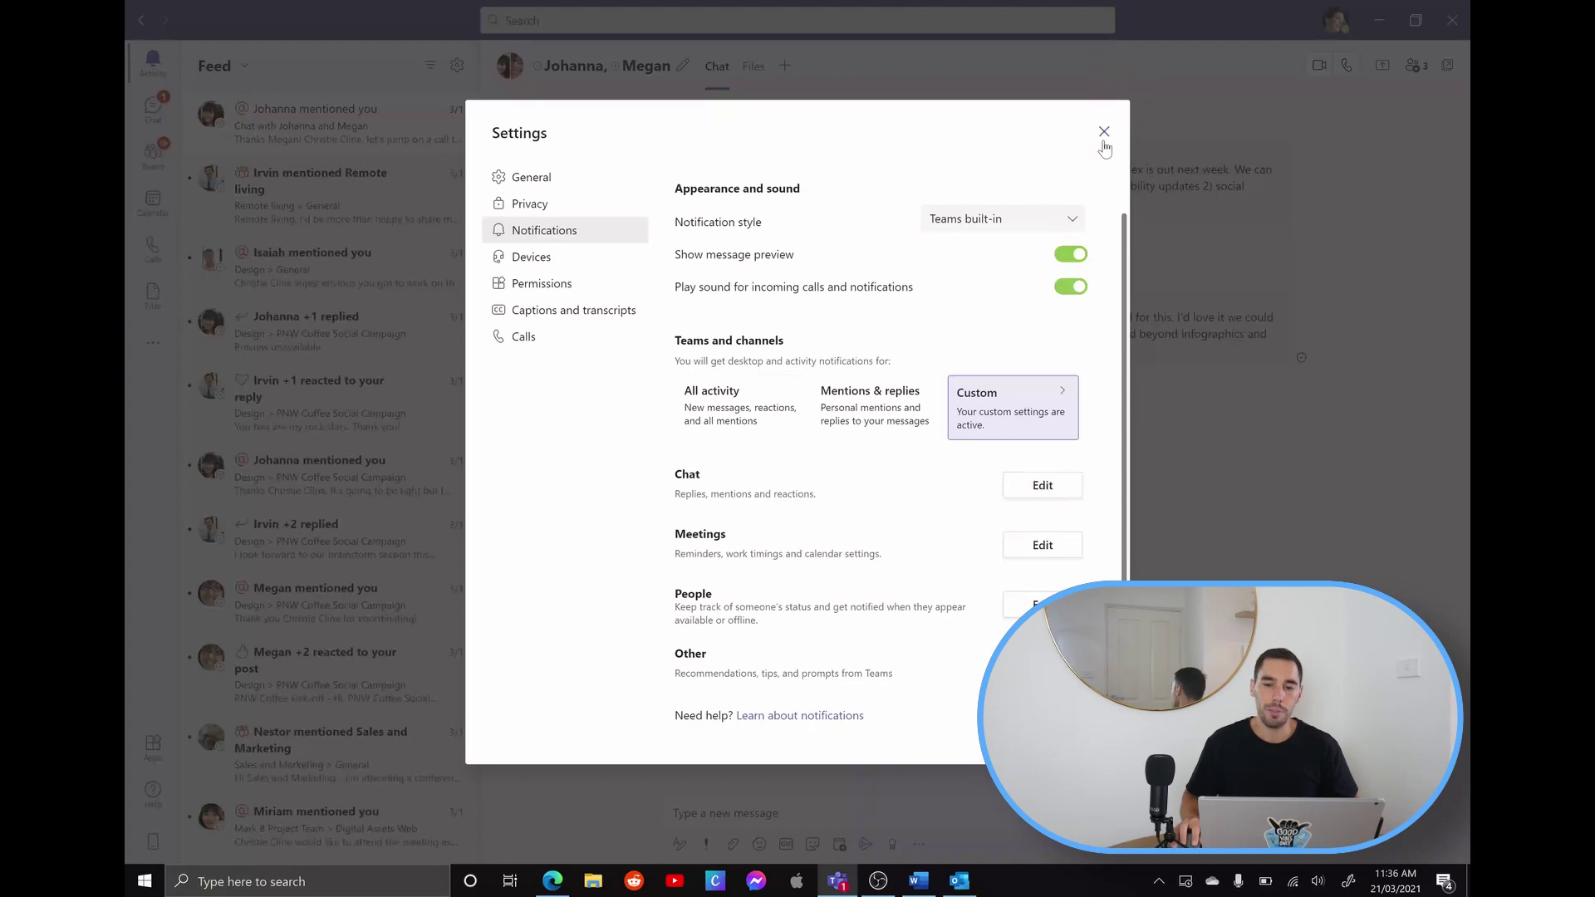
click(1101, 139)
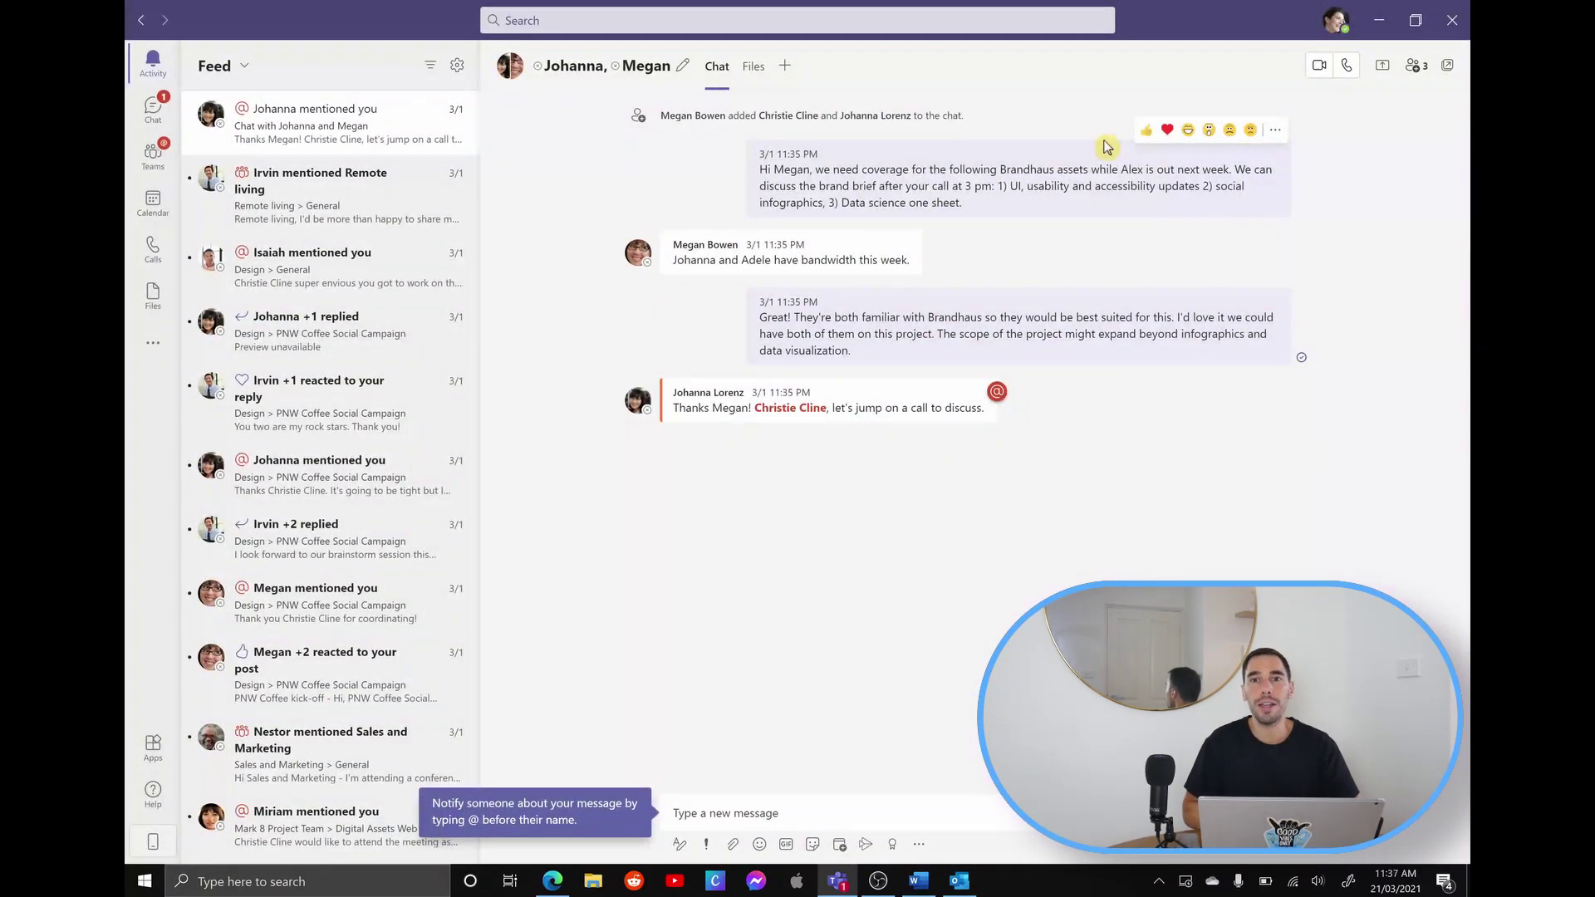
Mute the unread group chat in the recent chats
key(ctrl+2)
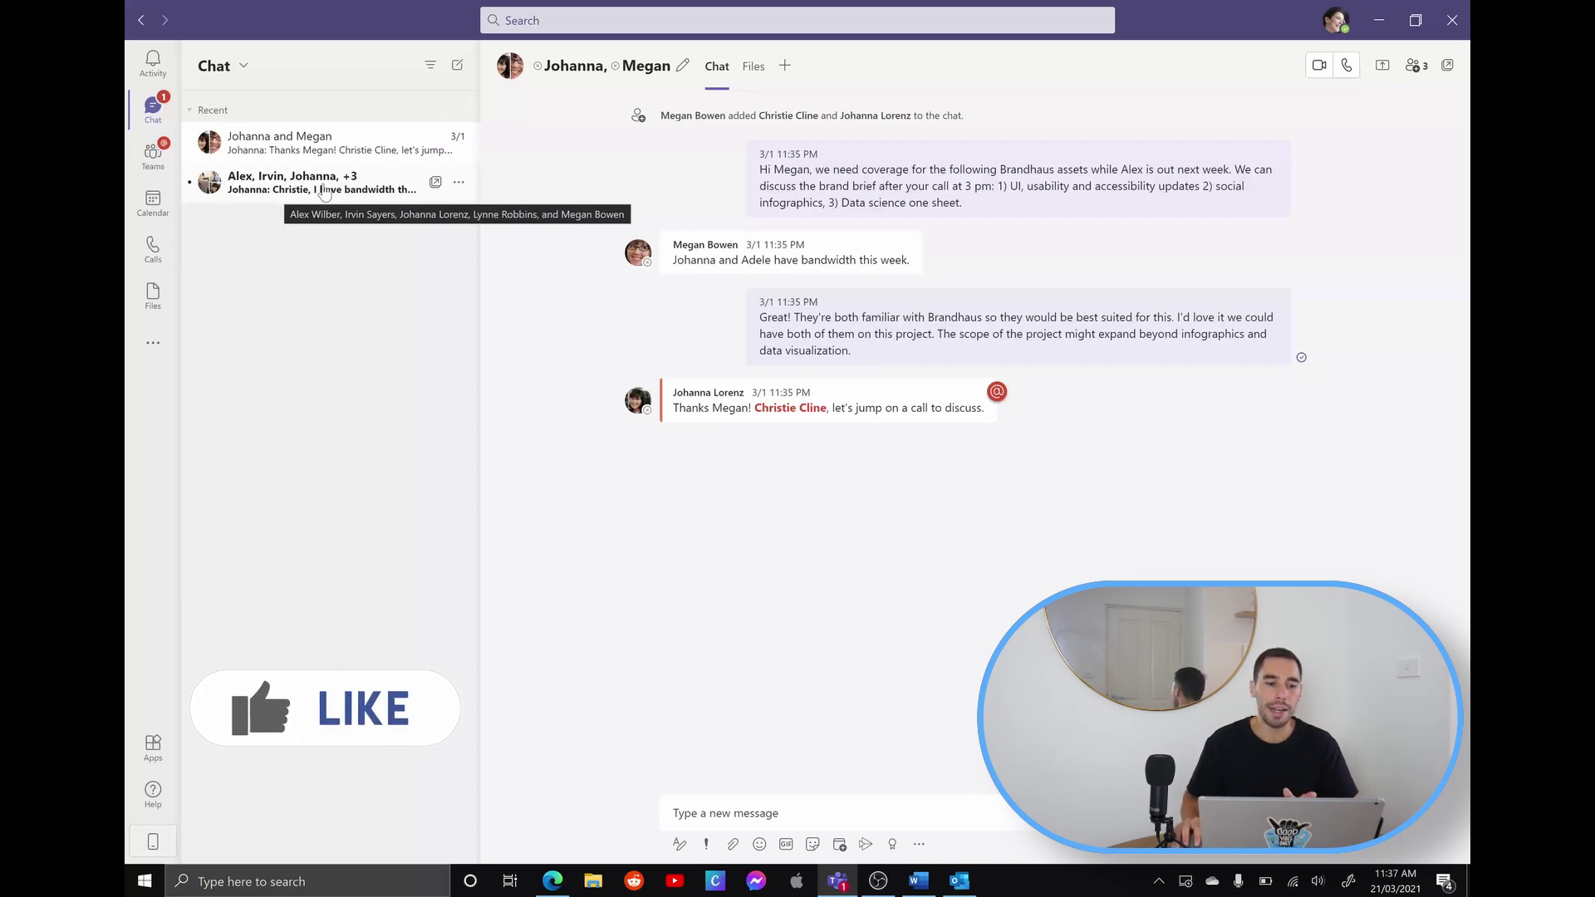
click(458, 183)
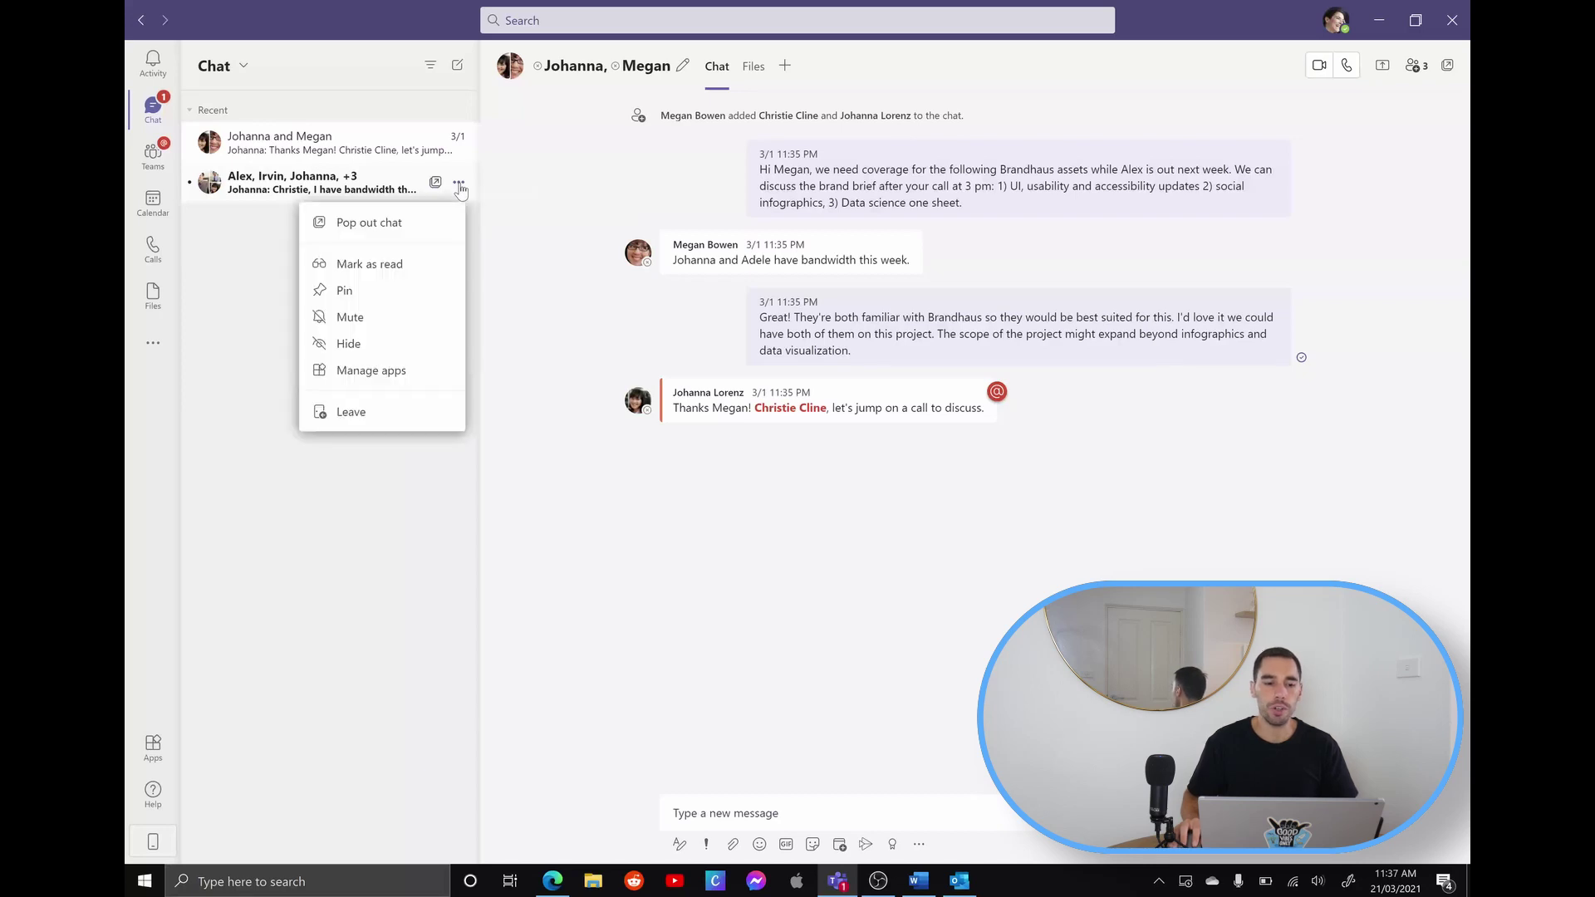
click(386, 317)
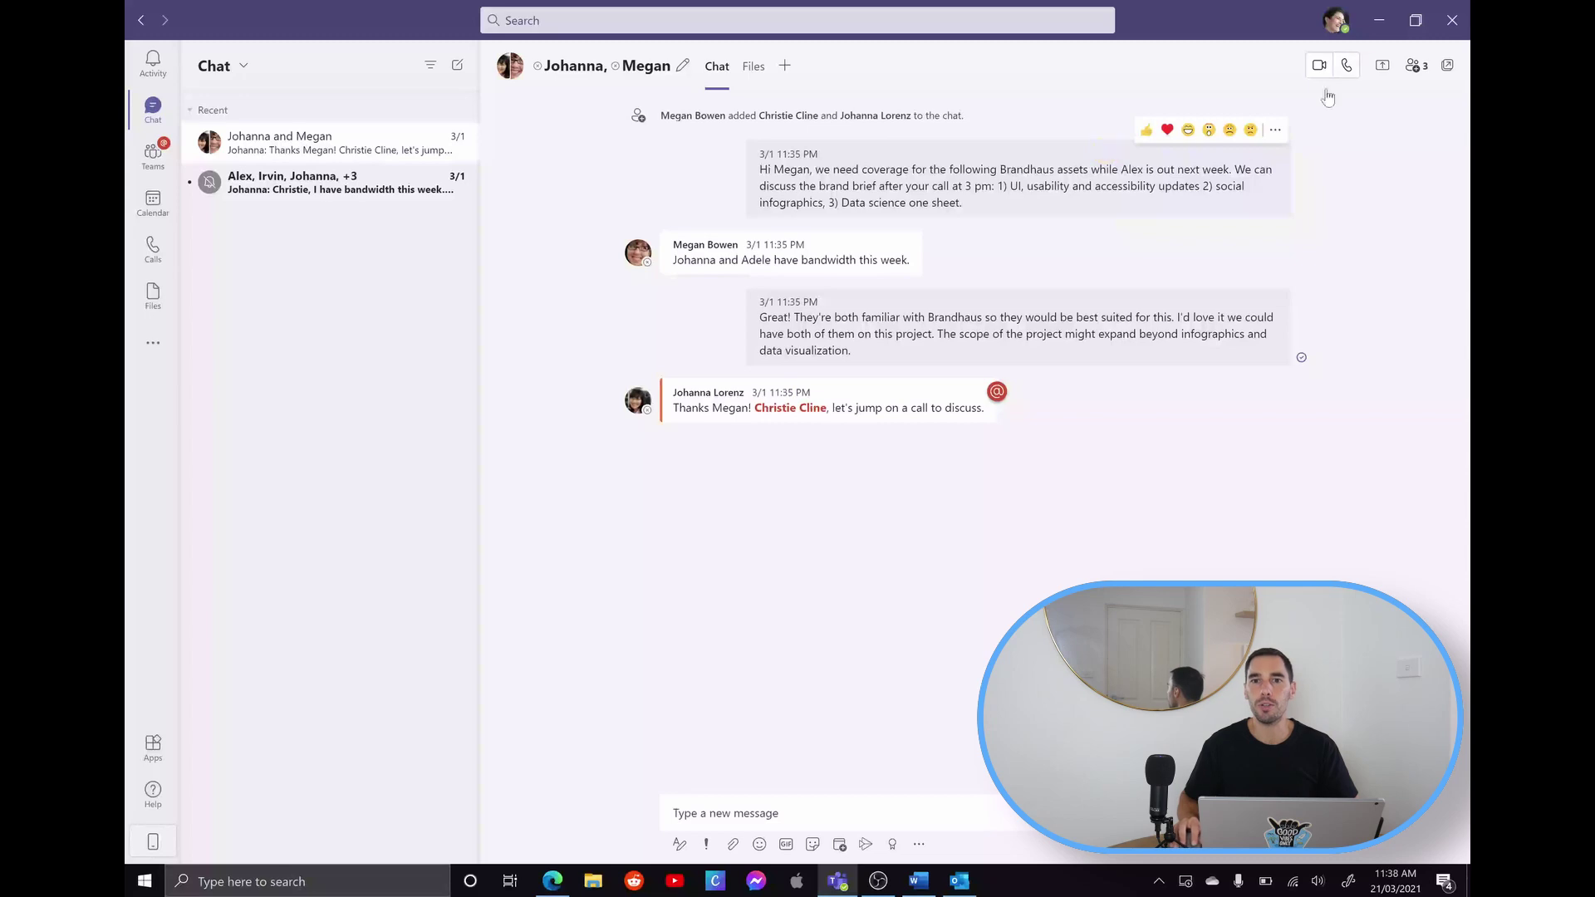
Review the notification settings for teams and channels, chat, meetings and people, and close them
click(1336, 22)
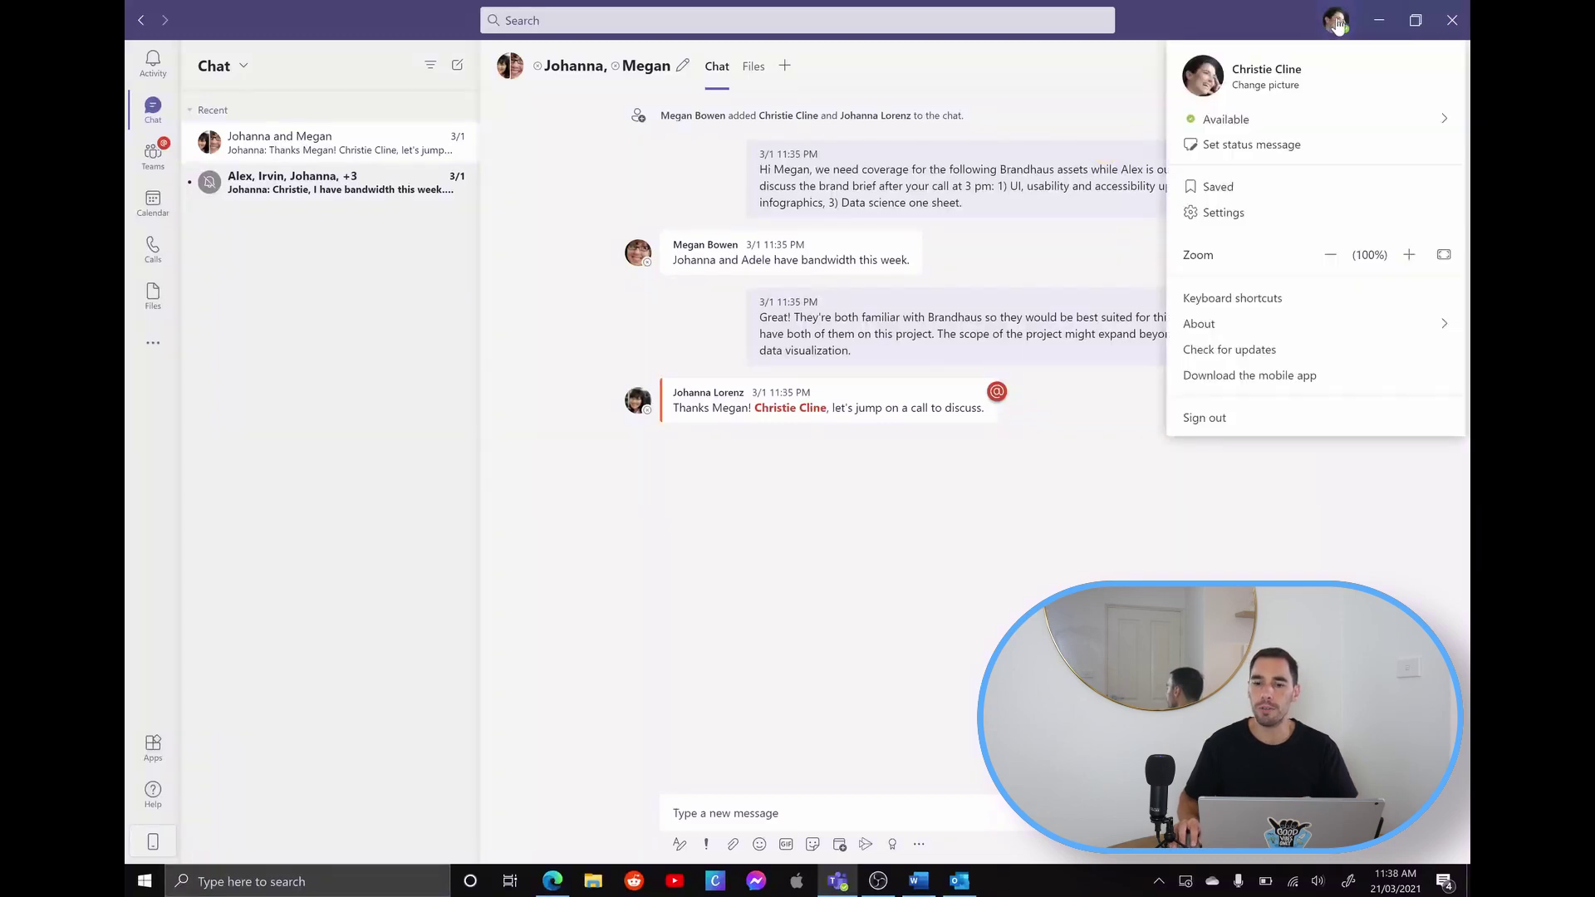
click(1267, 225)
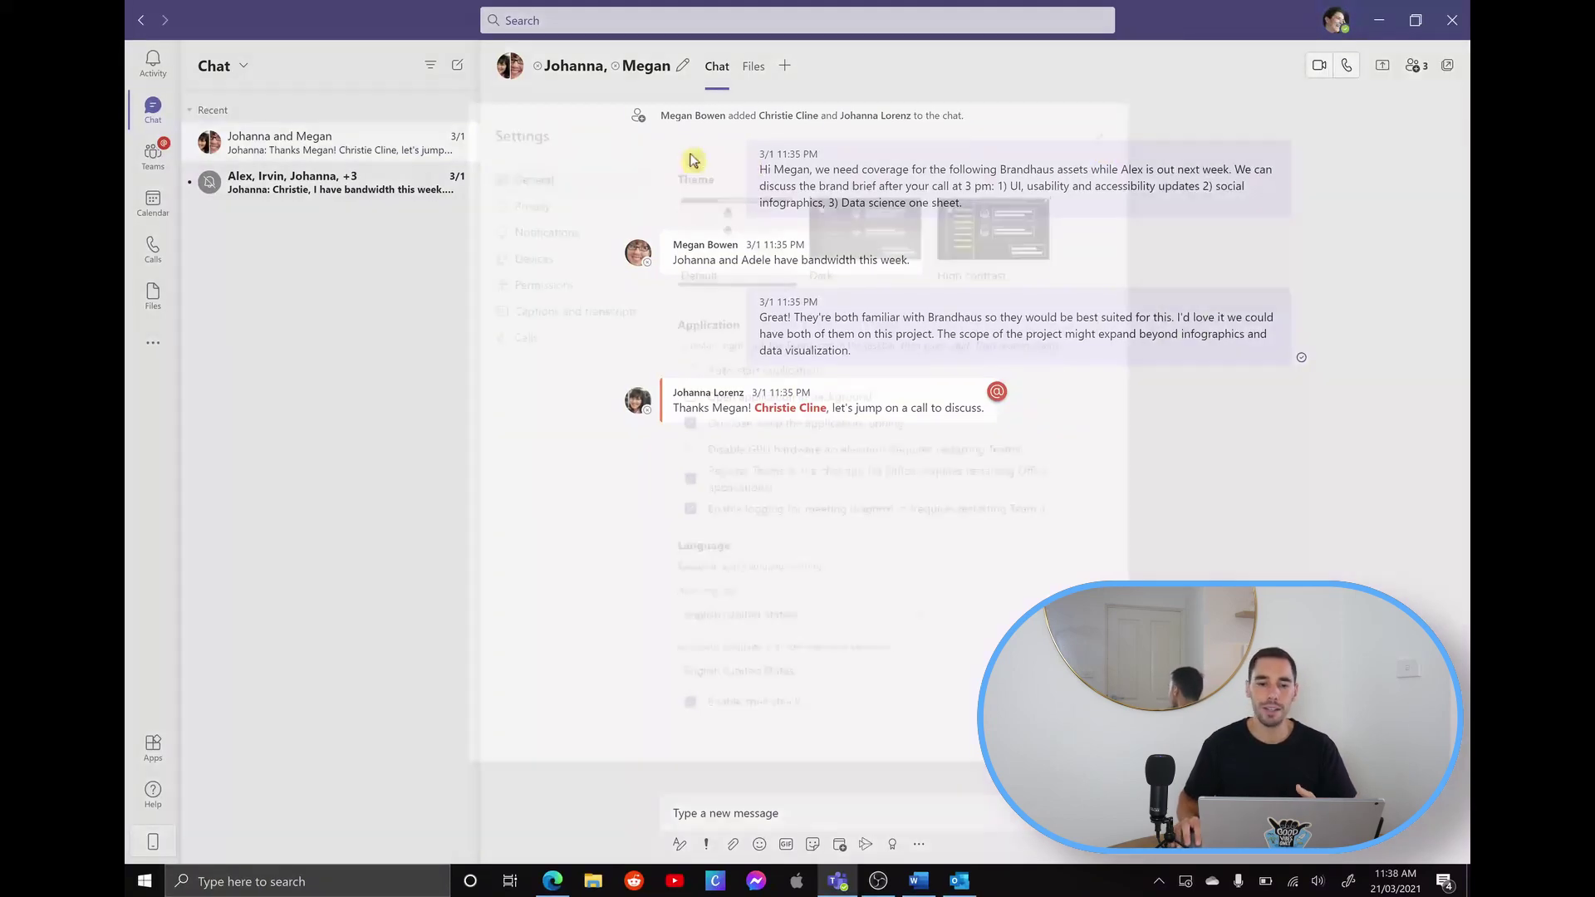
click(541, 230)
scroll(914, 348, down, 1)
scroll(1091, 401, down, 1)
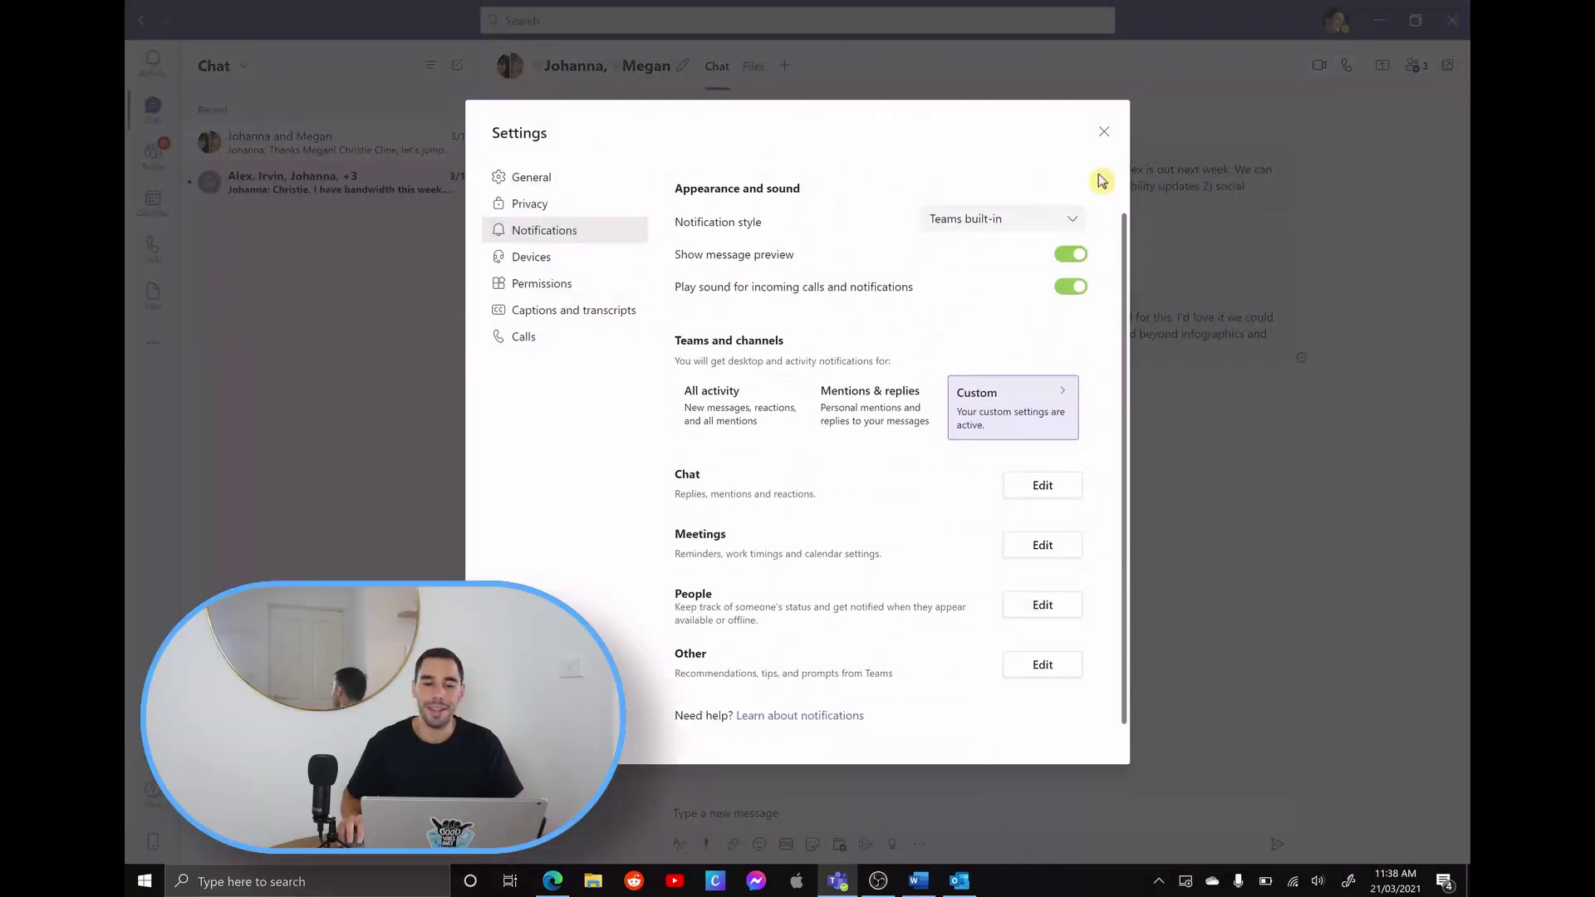
click(1111, 138)
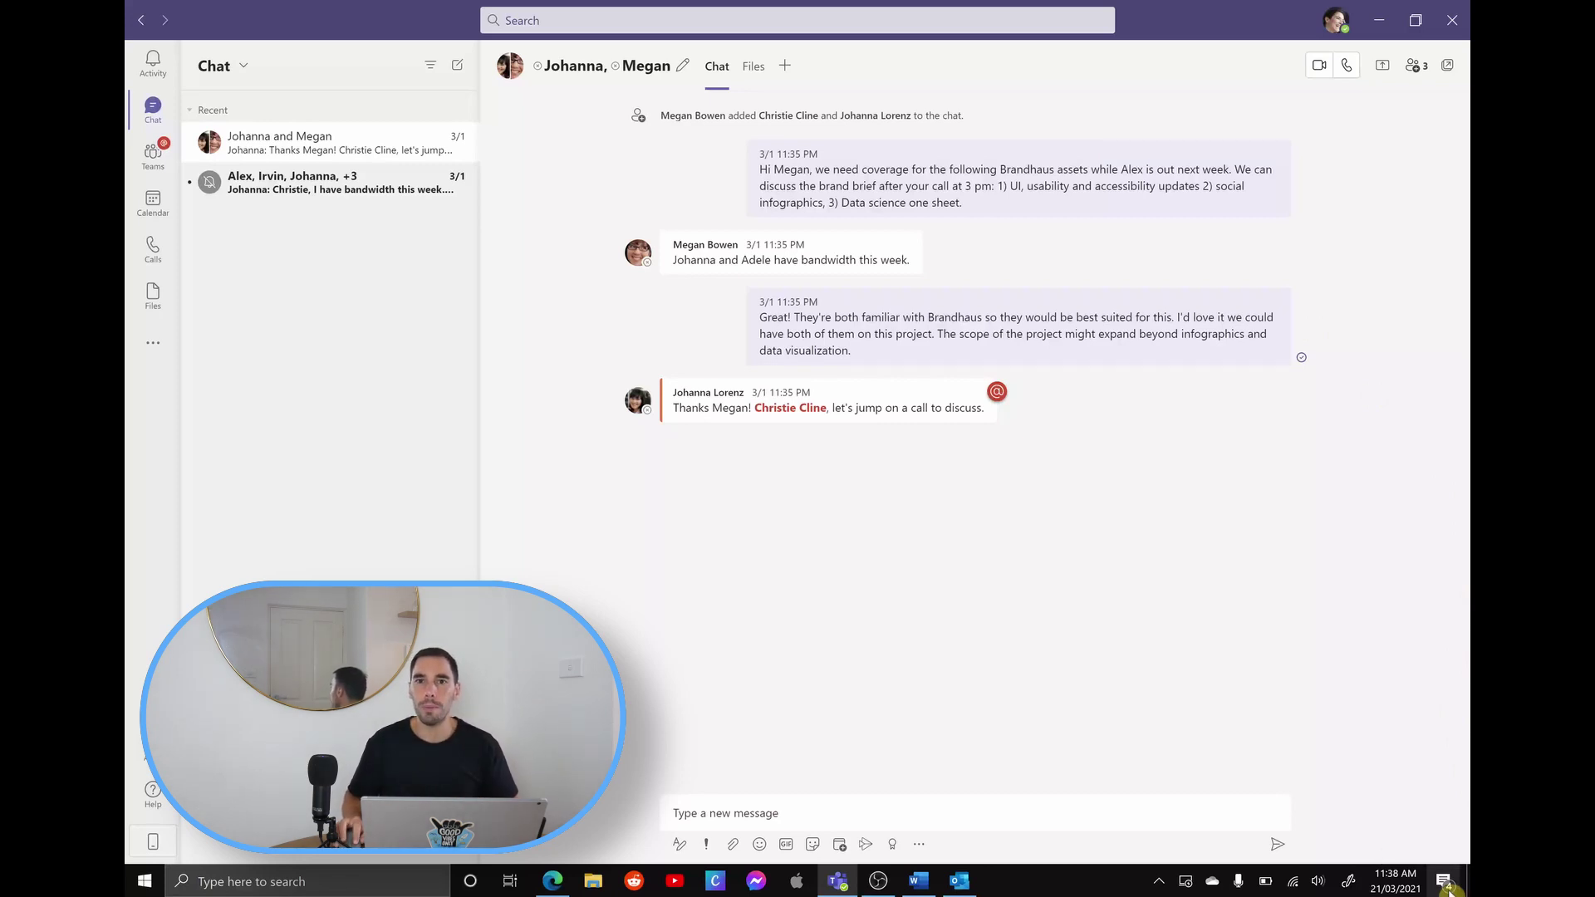
Open the Windows action centre and cycle Focus assist through Priority only and Alarms only back to off
click(1445, 885)
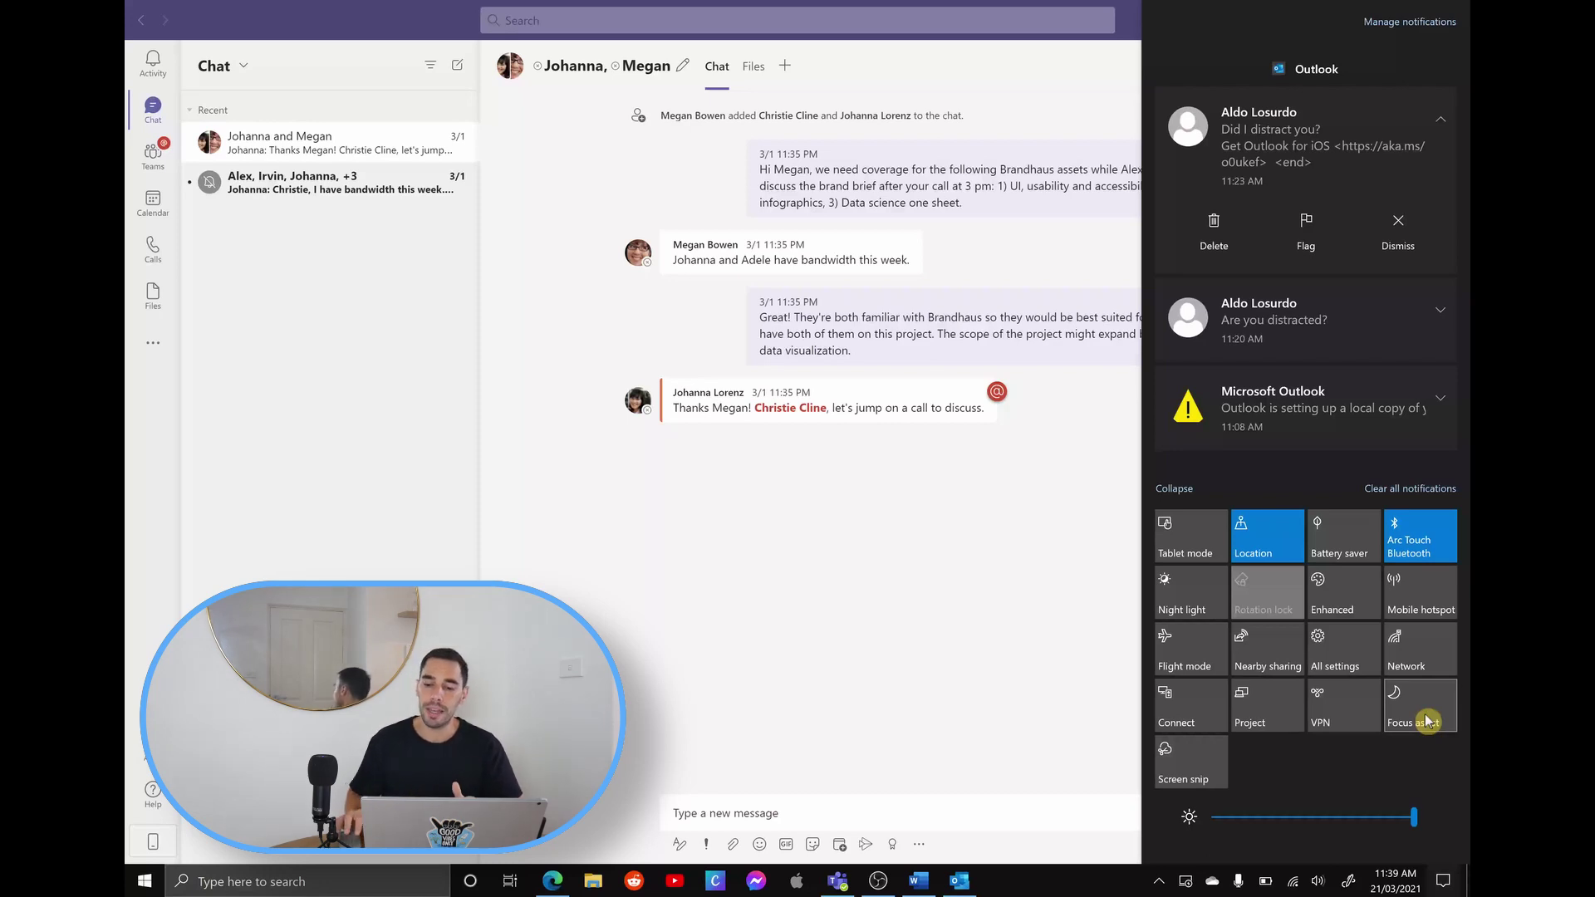
click(1427, 720)
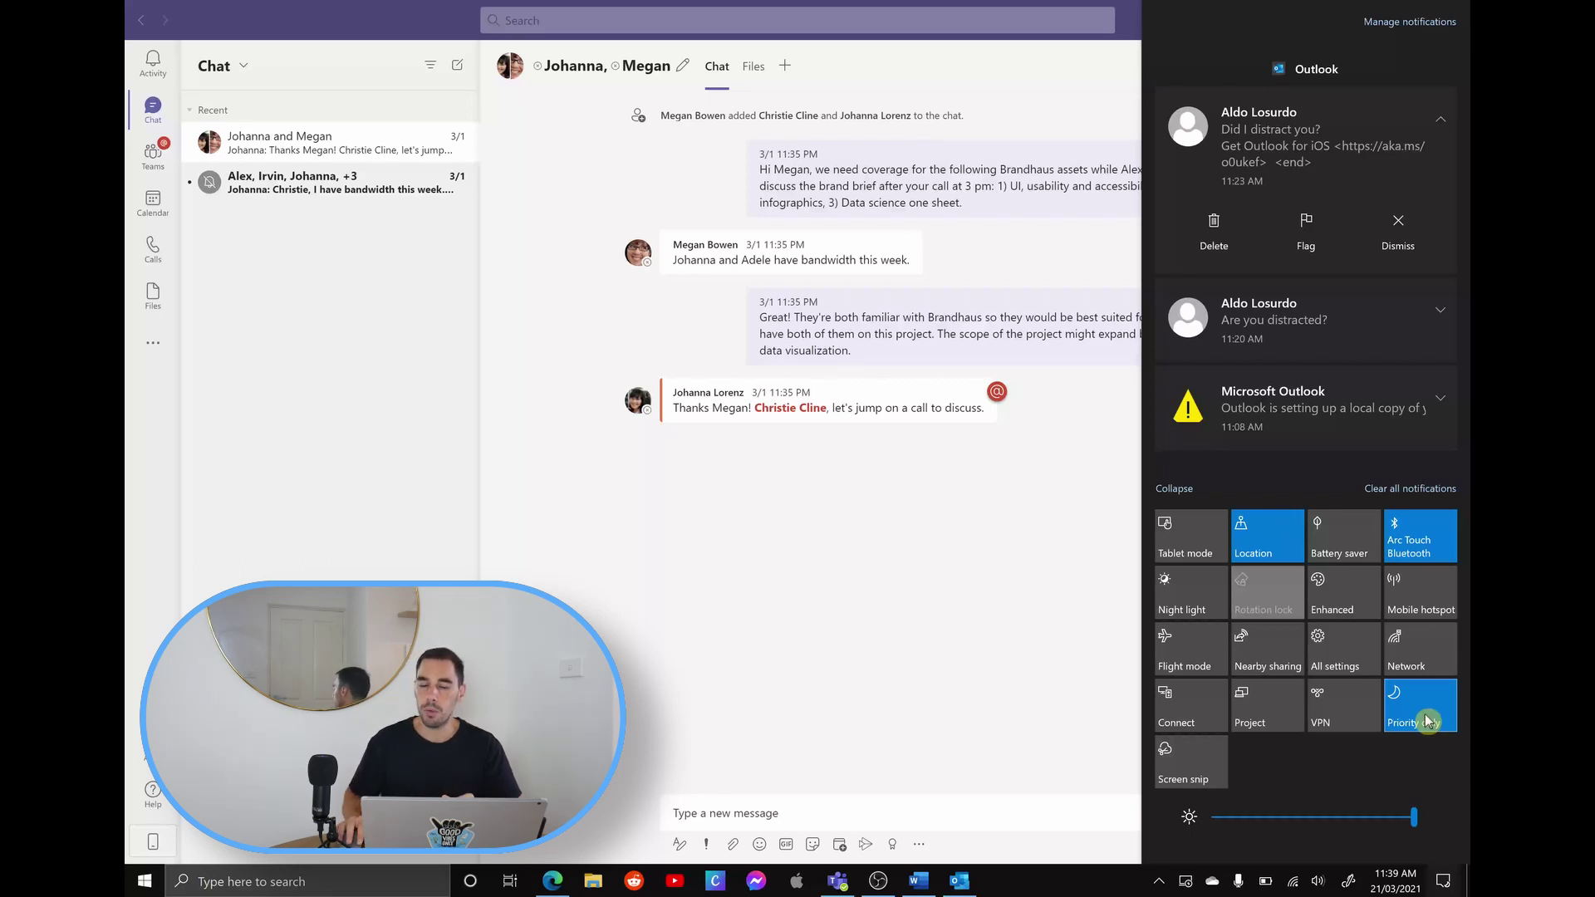
click(1426, 720)
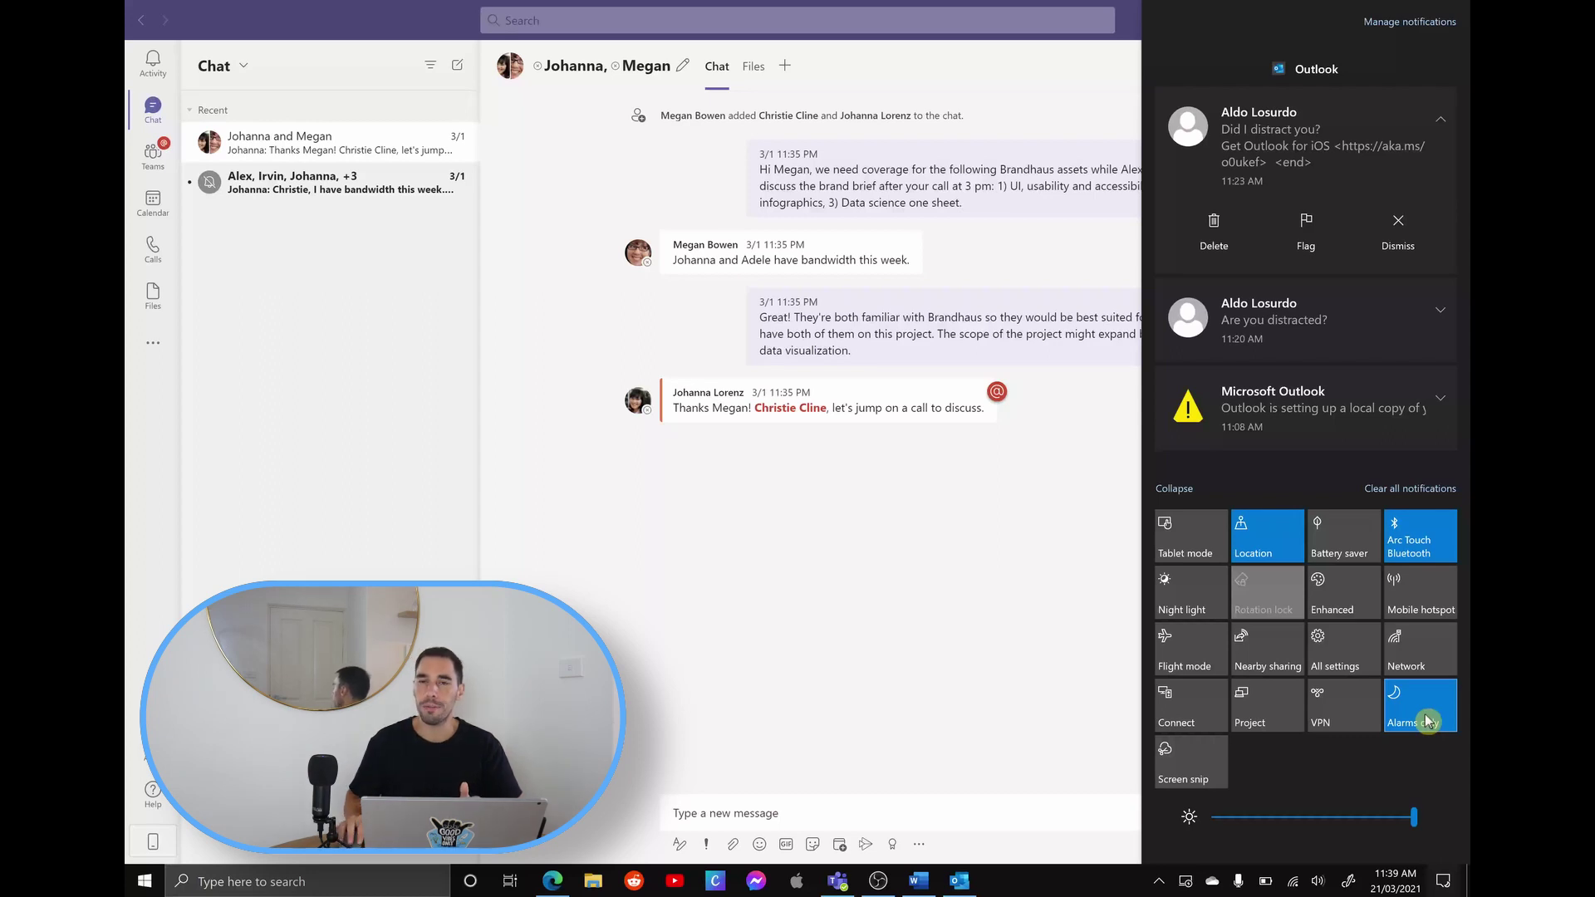
click(1427, 721)
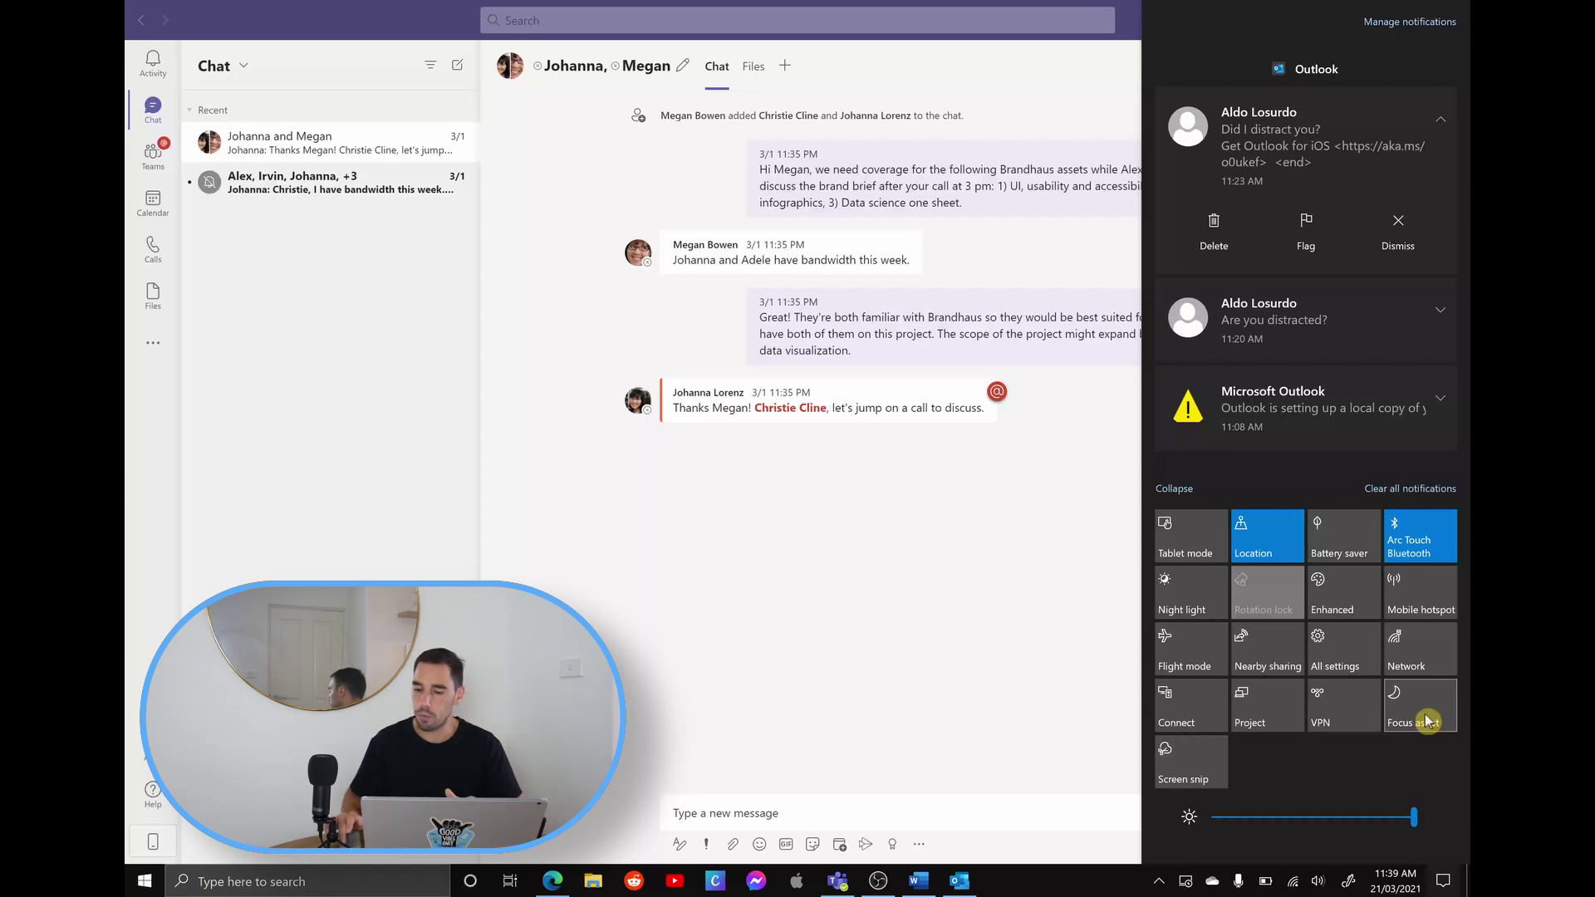
Open the Windows settings for Focus assist and set it to Priority only
right_click(1427, 719)
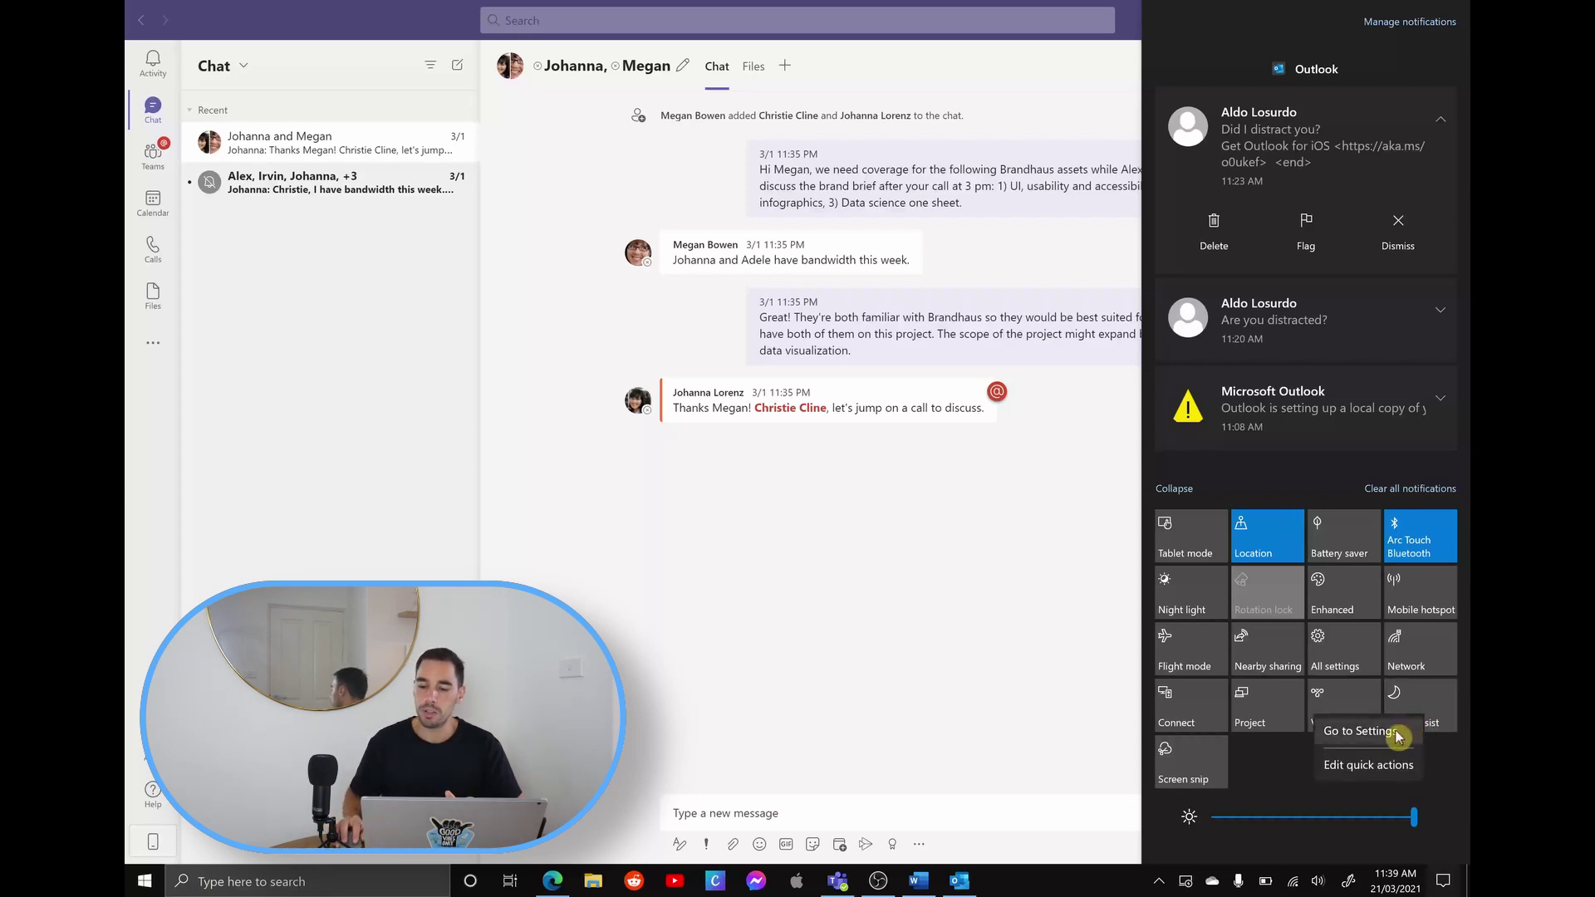
click(1398, 733)
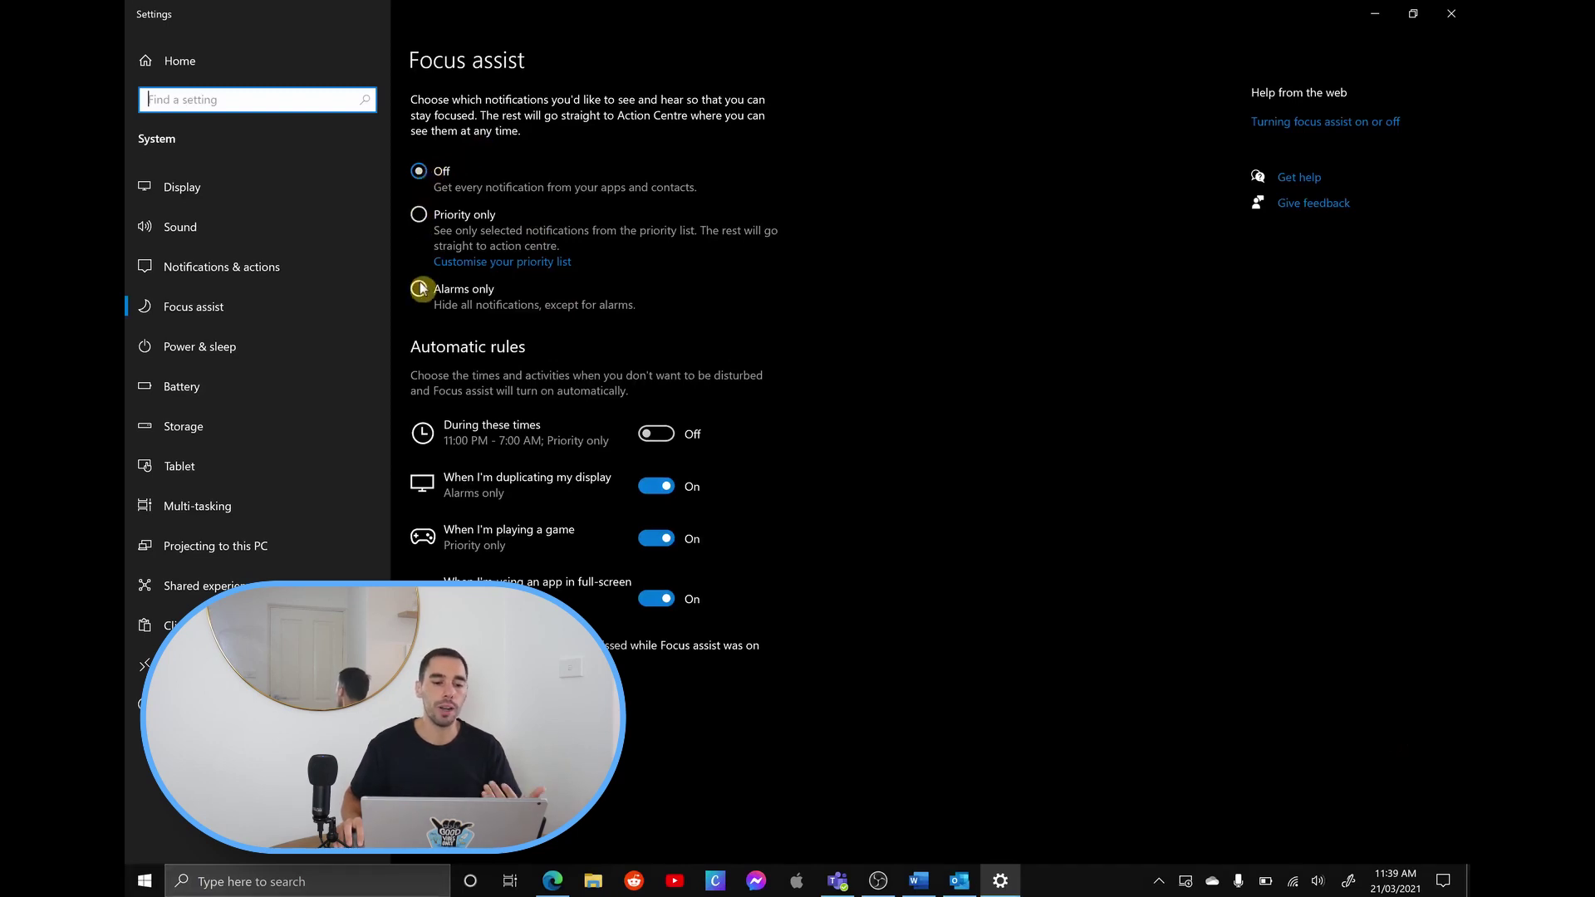
click(420, 217)
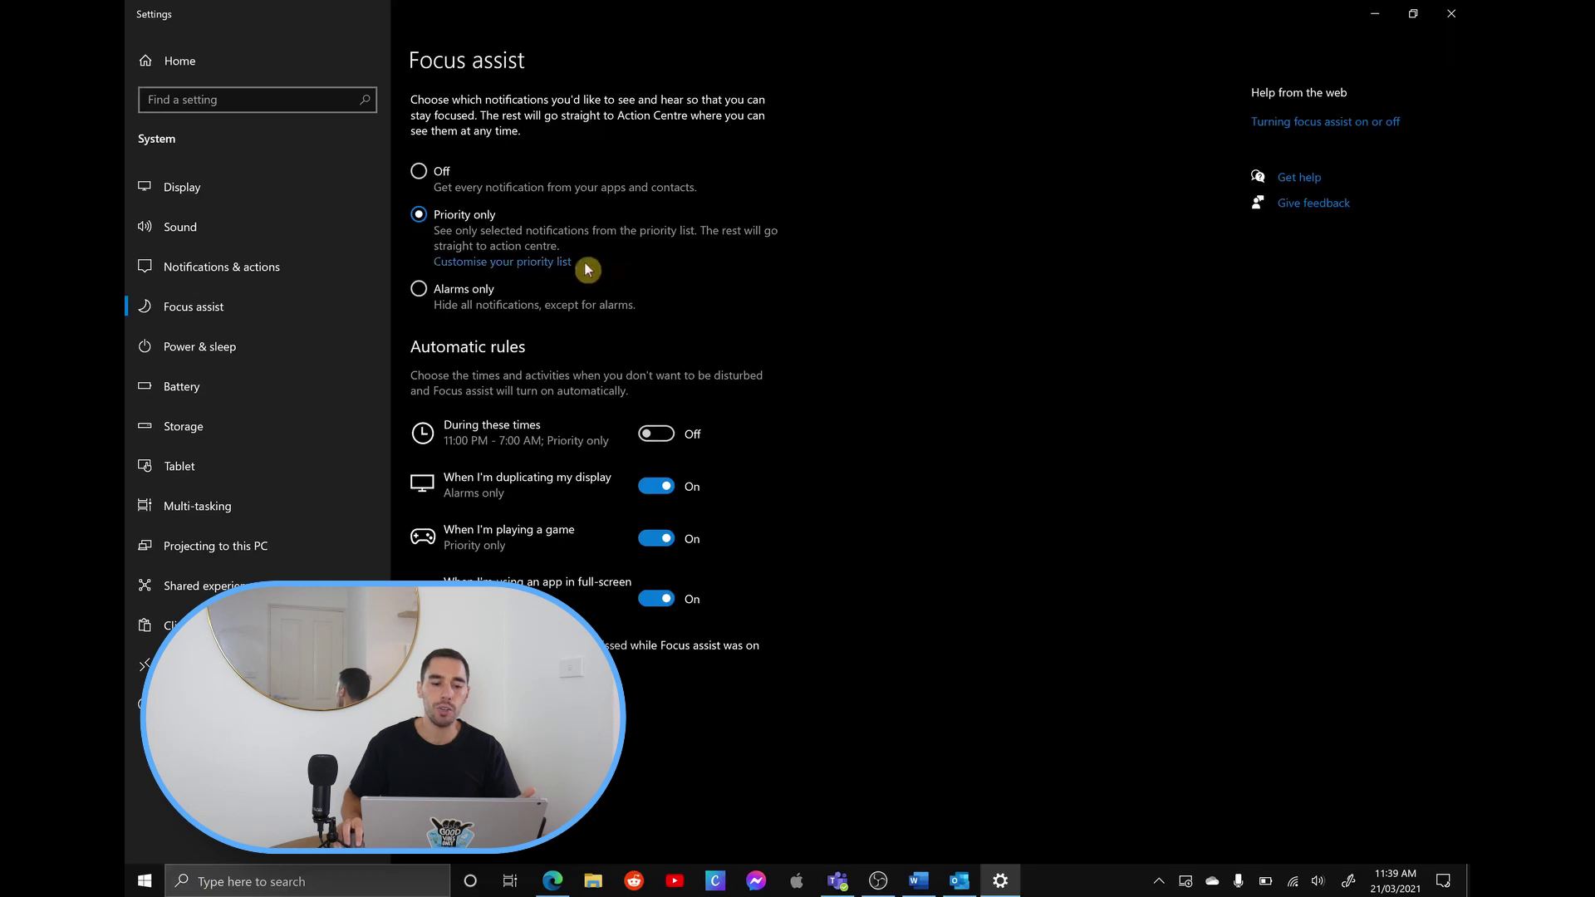
Add Calendar and Outlook to the apps allowed to show notifications in the Focus assist priority list
click(545, 262)
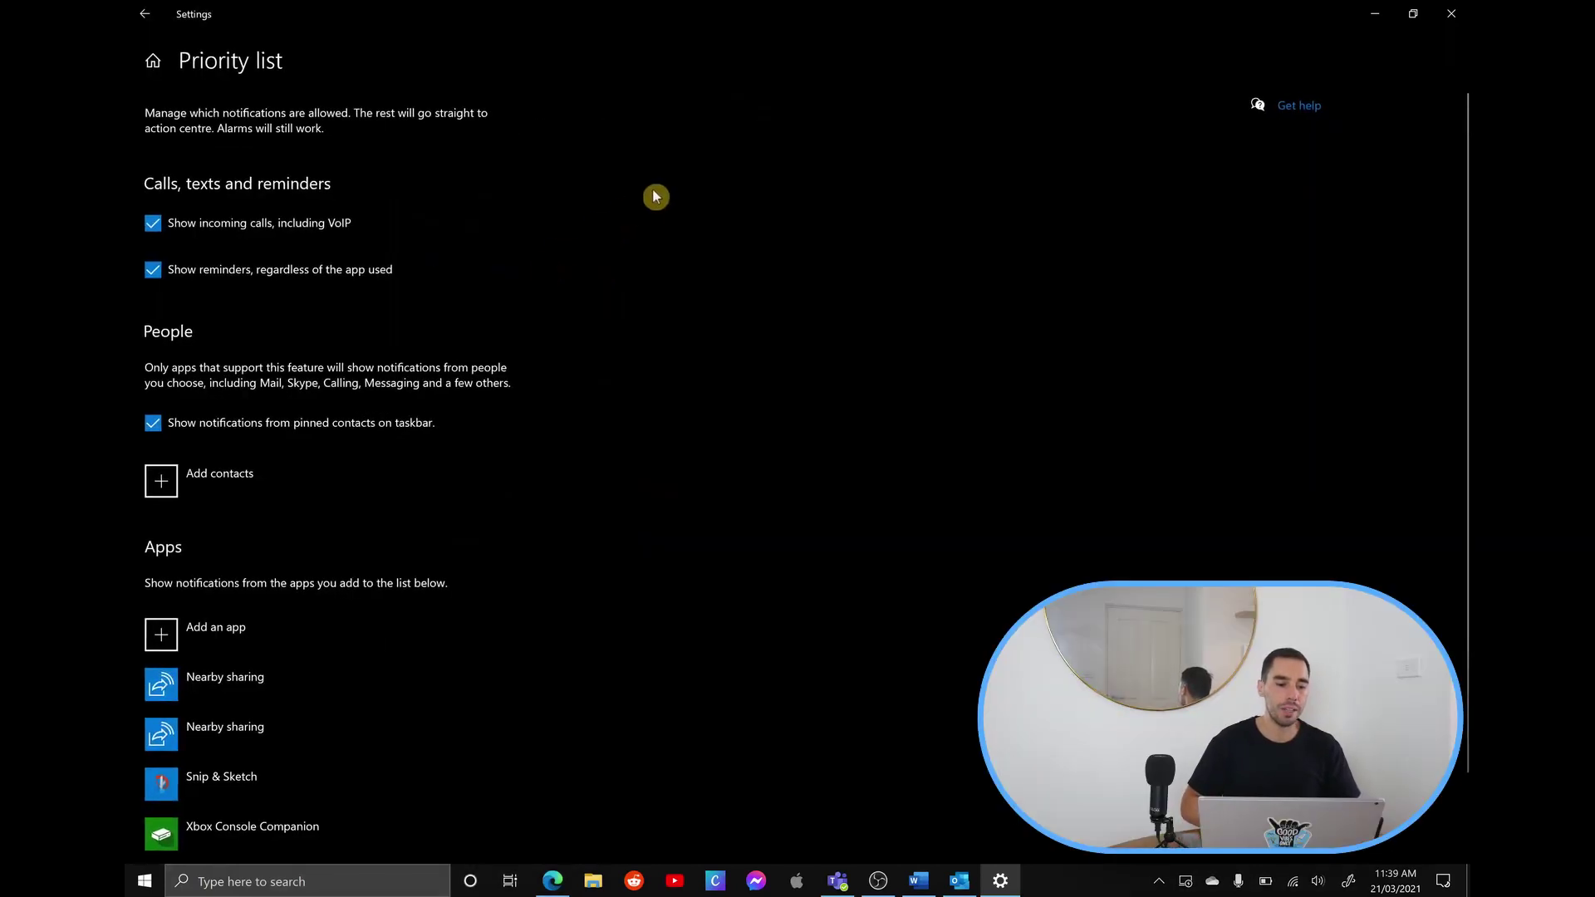
scroll(625, 593, down, 1)
click(248, 545)
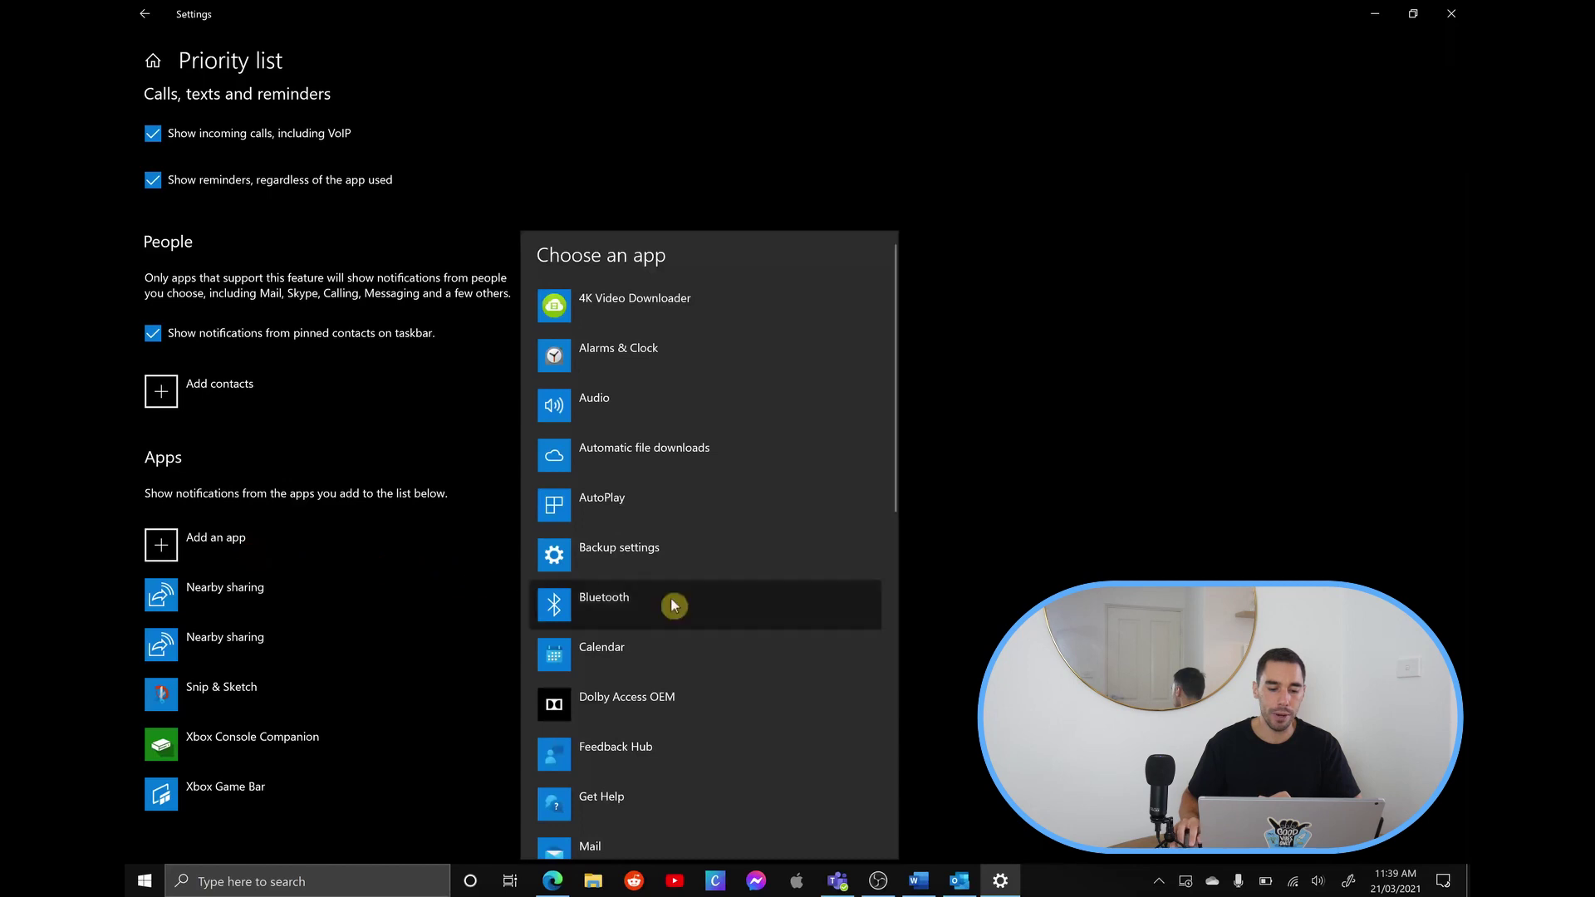
click(656, 650)
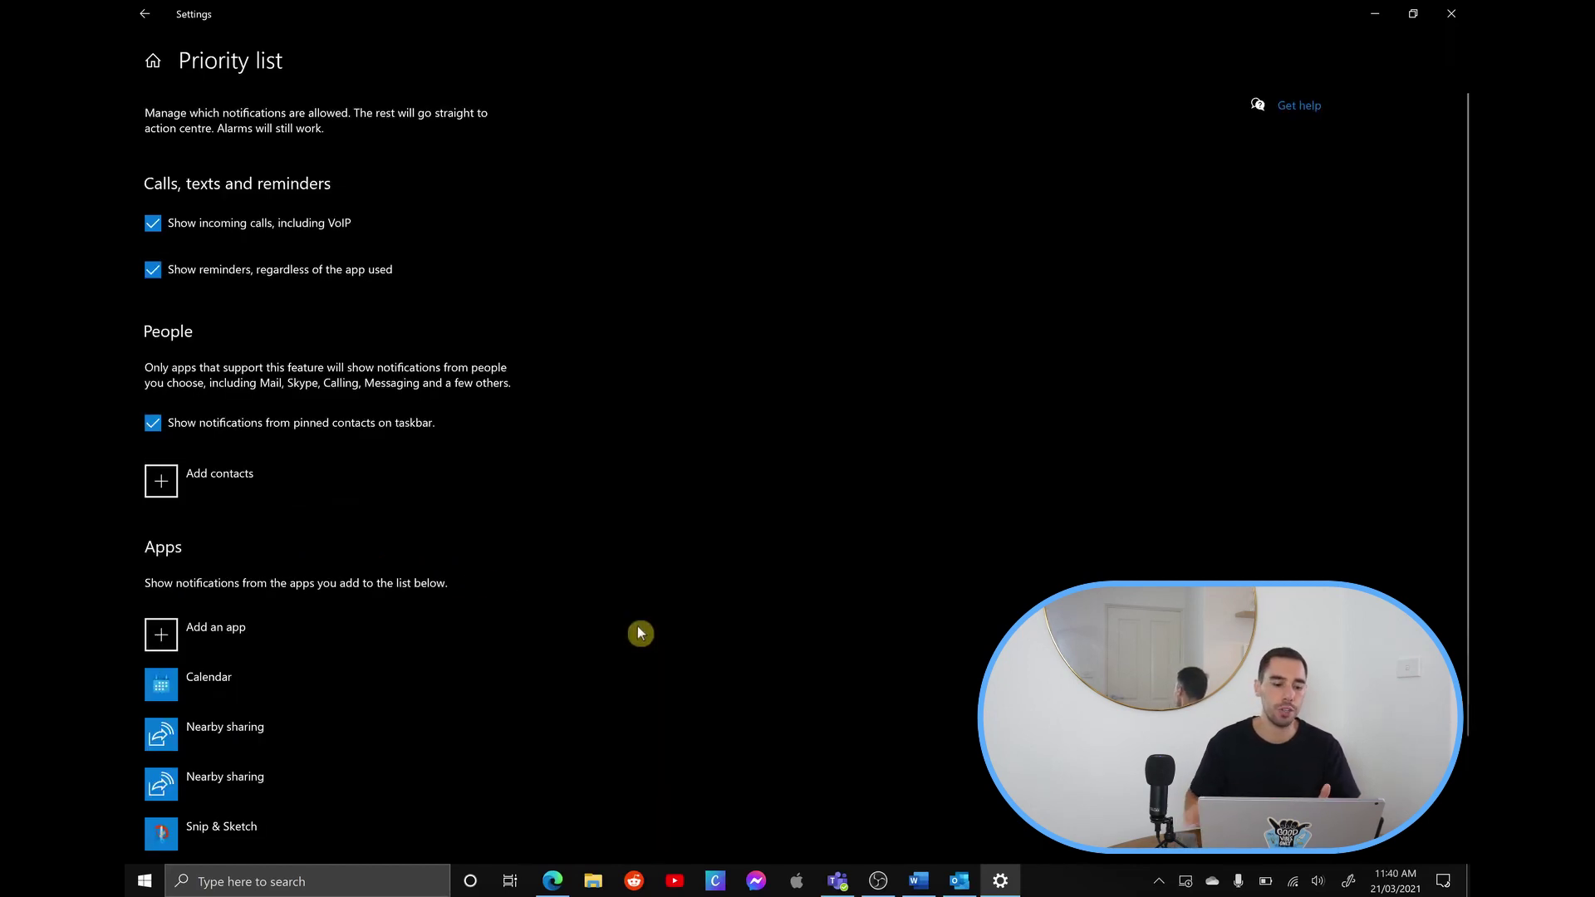
click(296, 631)
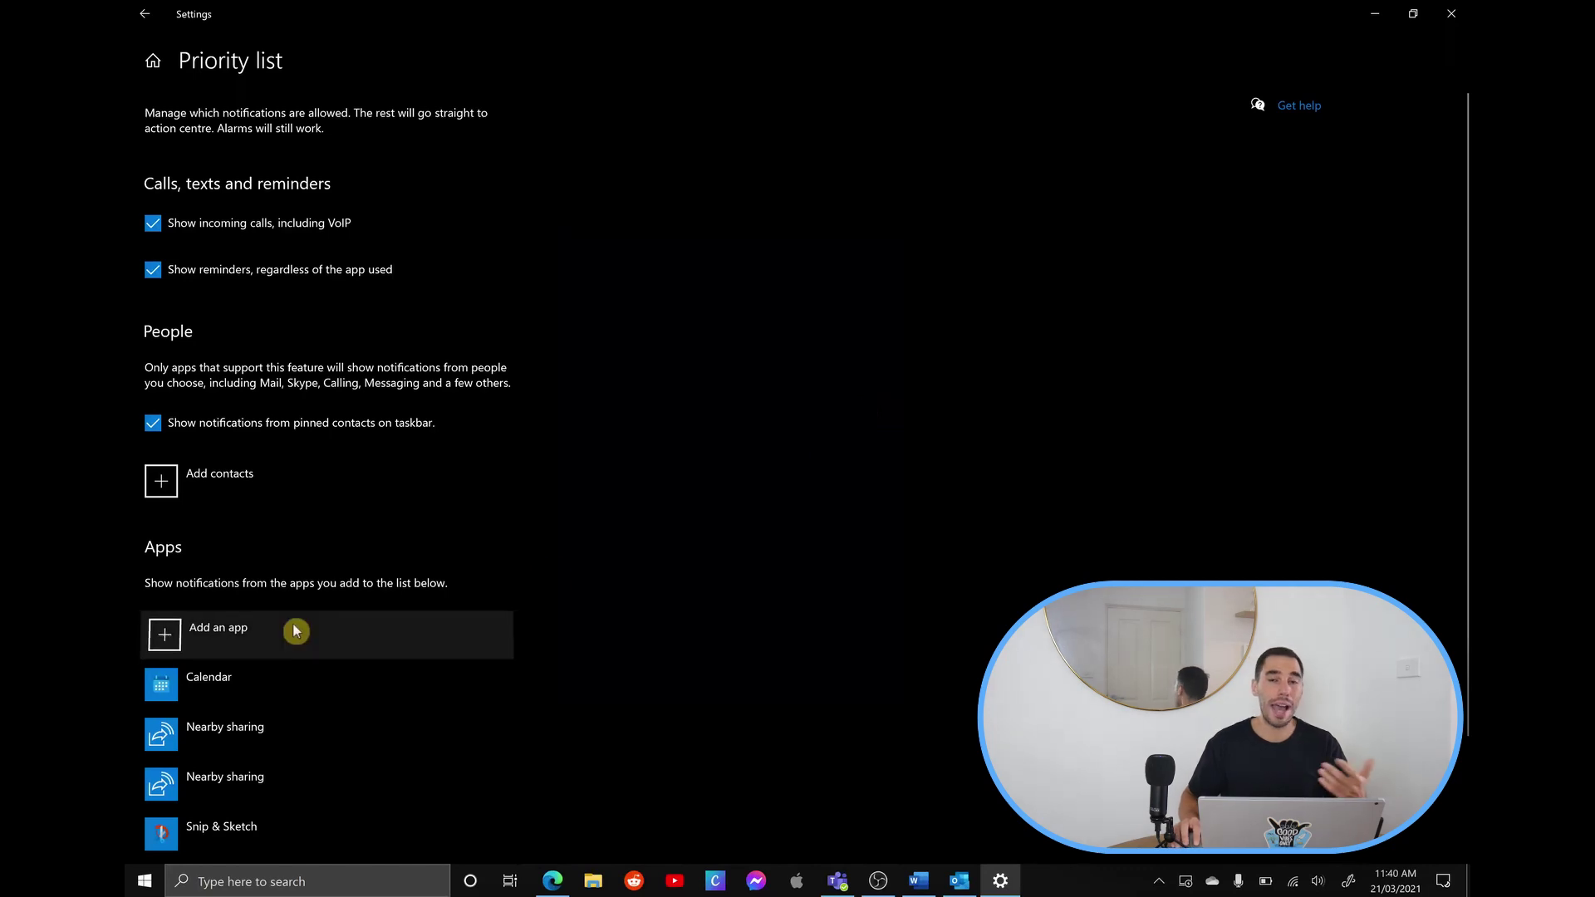
scroll(758, 491, down, 10)
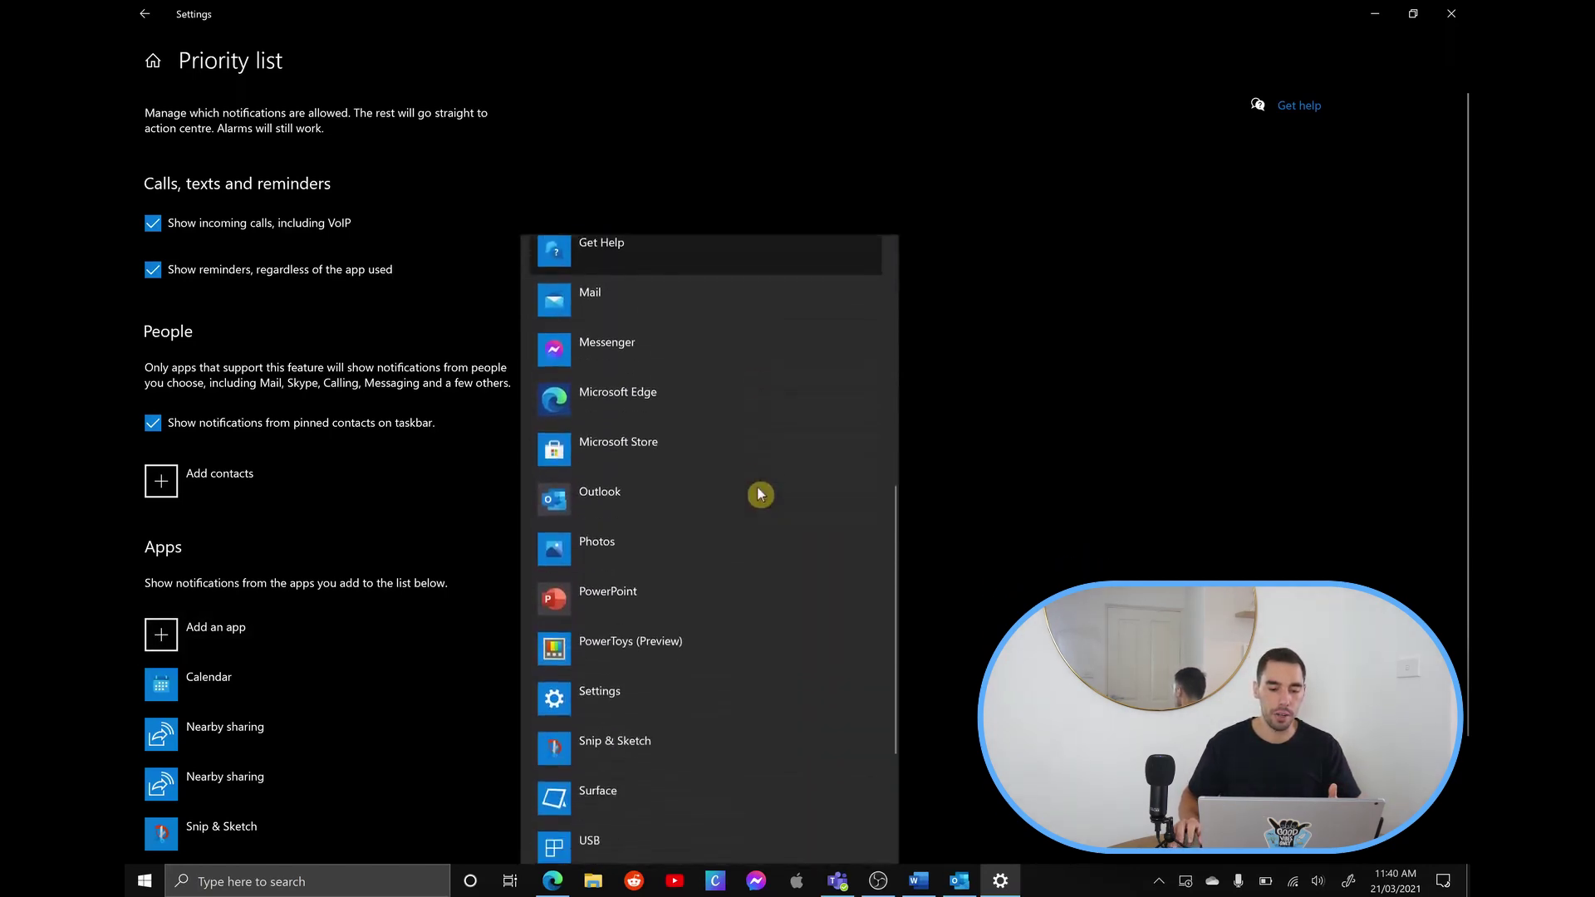
click(687, 492)
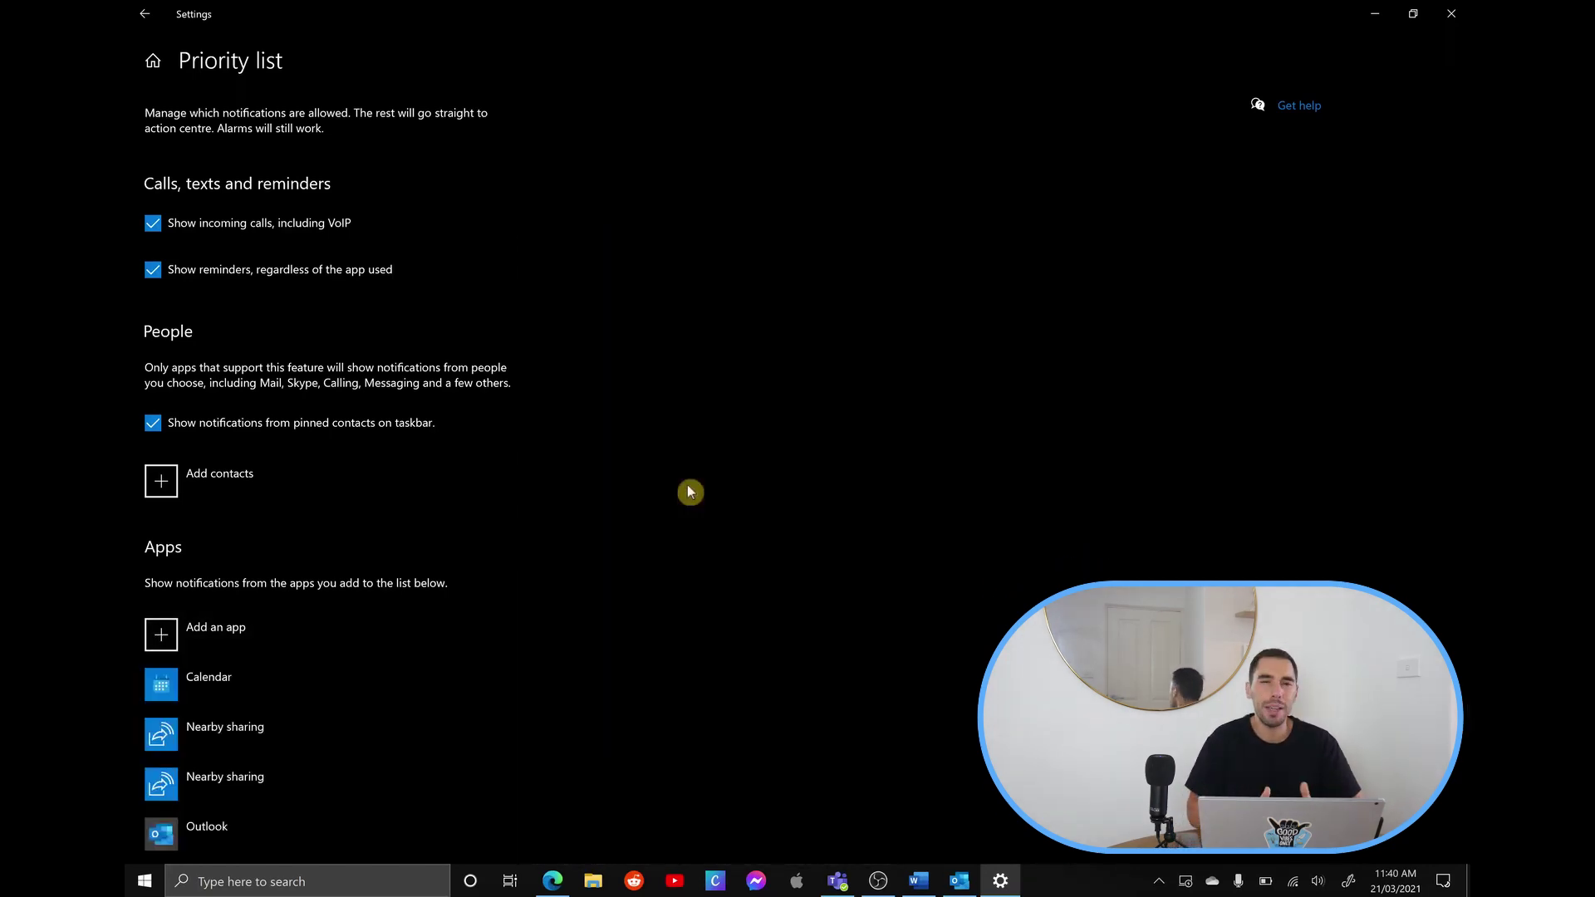